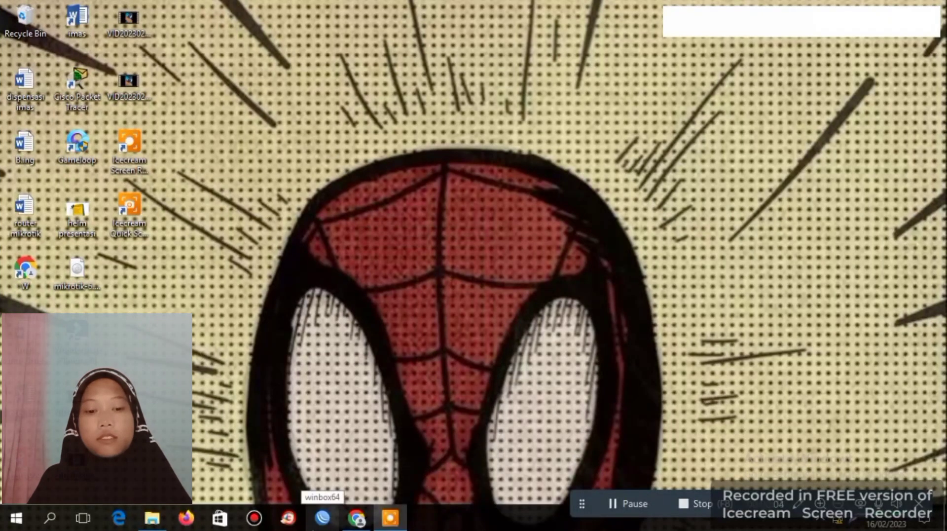
Launch WinBox from the winbox64 taskbar icon to show the router login window.
click(315, 528)
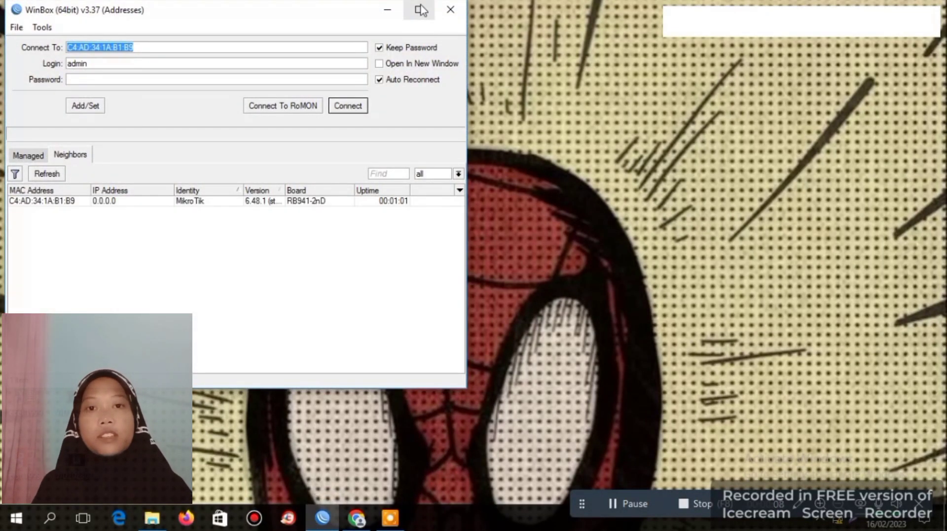
Connect to the RB941-2nD neighbour router and enable the wlan1 wireless interface.
click(419, 9)
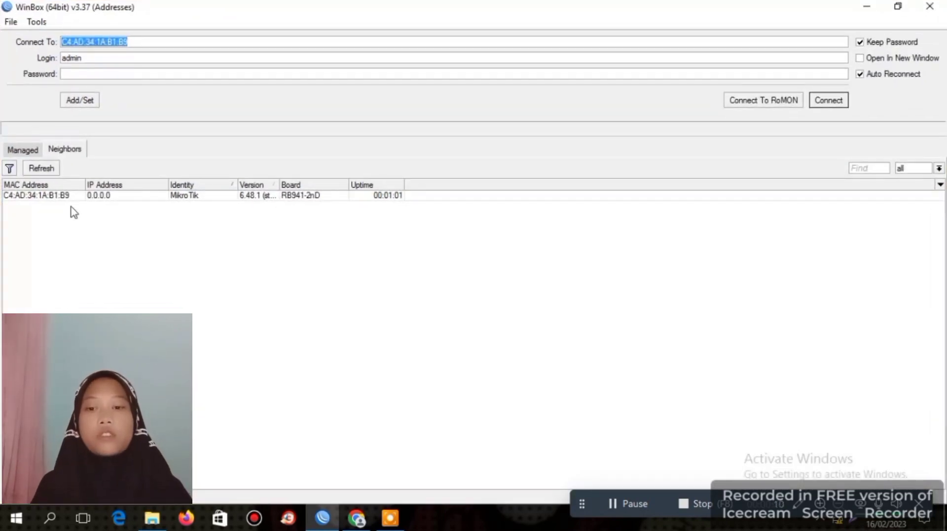
double_click(65, 196)
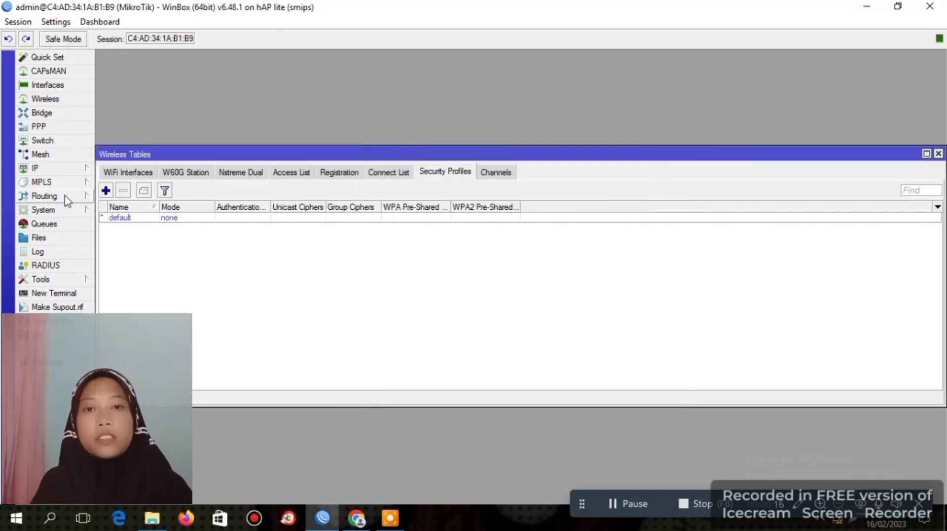
click(147, 176)
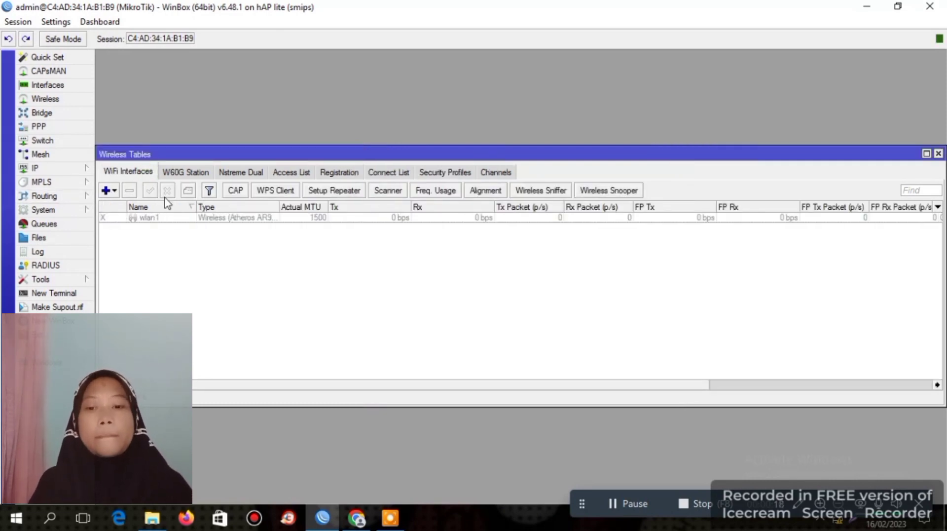
click(175, 217)
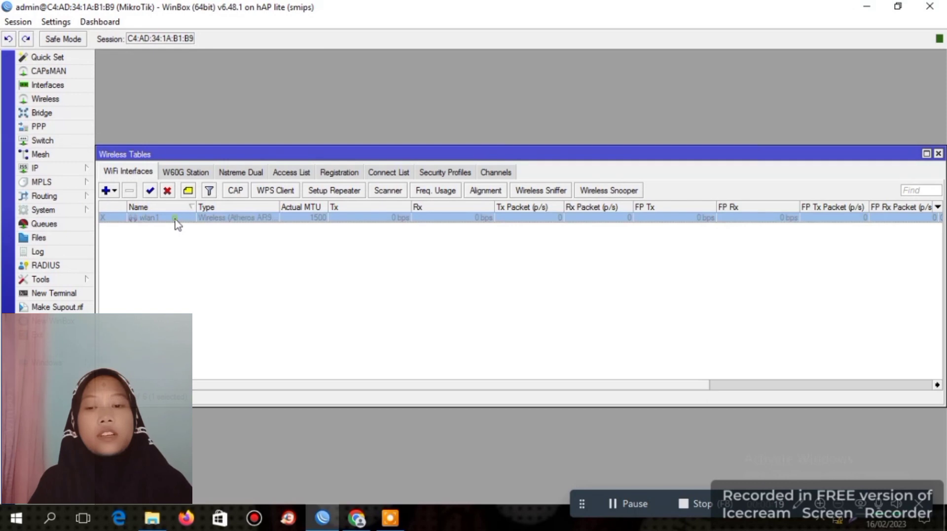
click(149, 190)
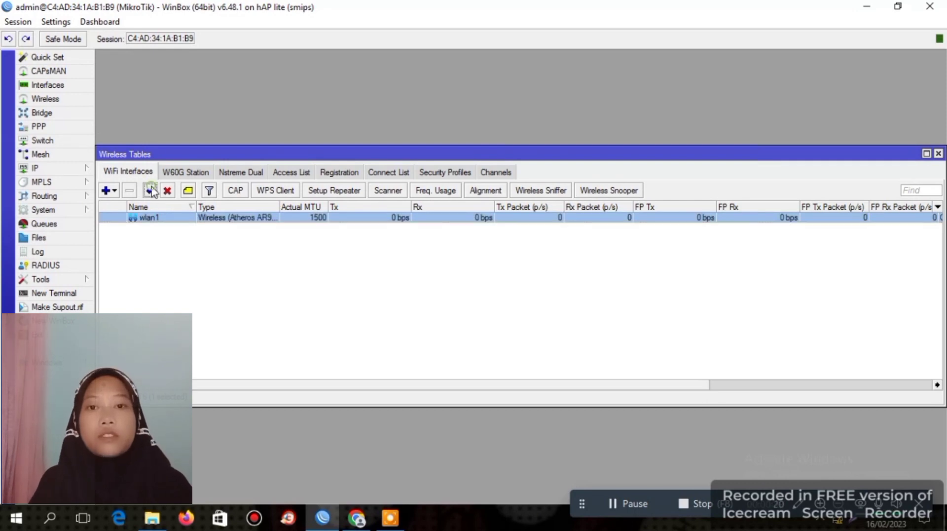
click(430, 173)
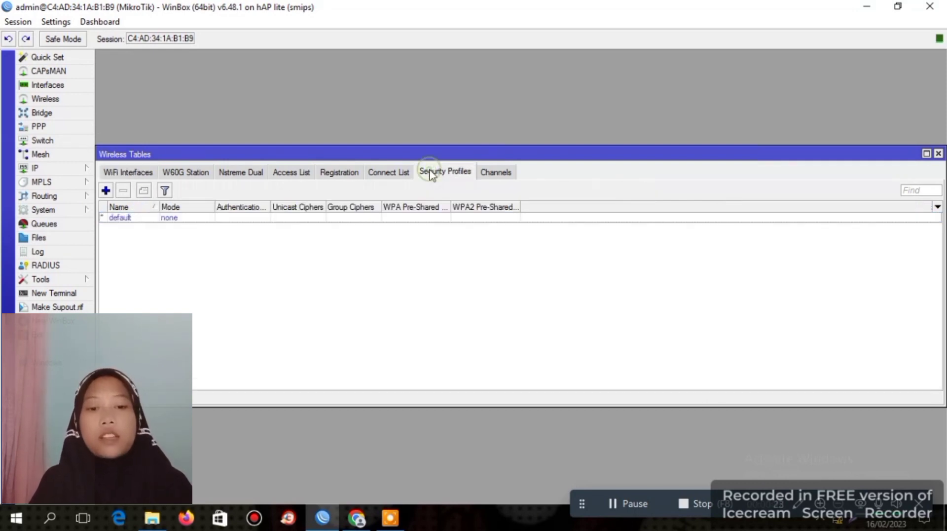
Add a new security profile using dynamic keys with WPA PSK and WPA2 PSK authentication.
click(106, 190)
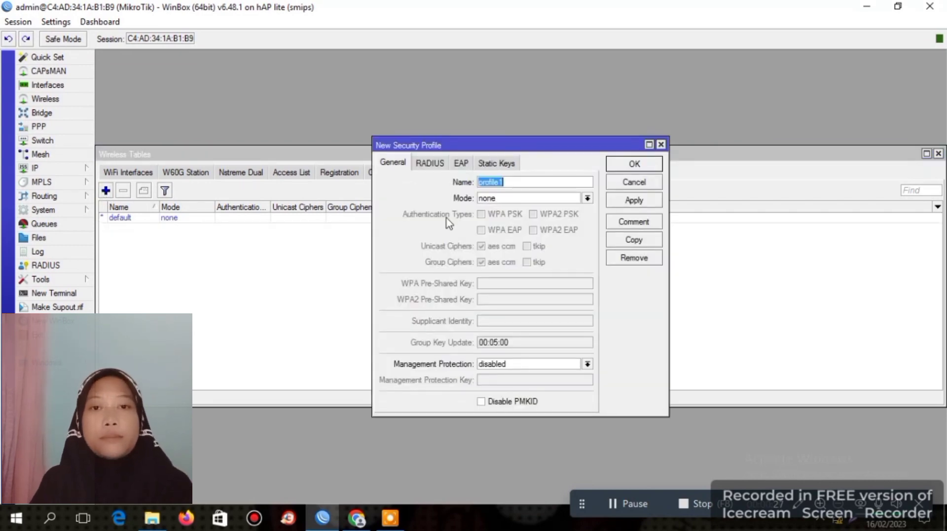
click(506, 197)
click(507, 217)
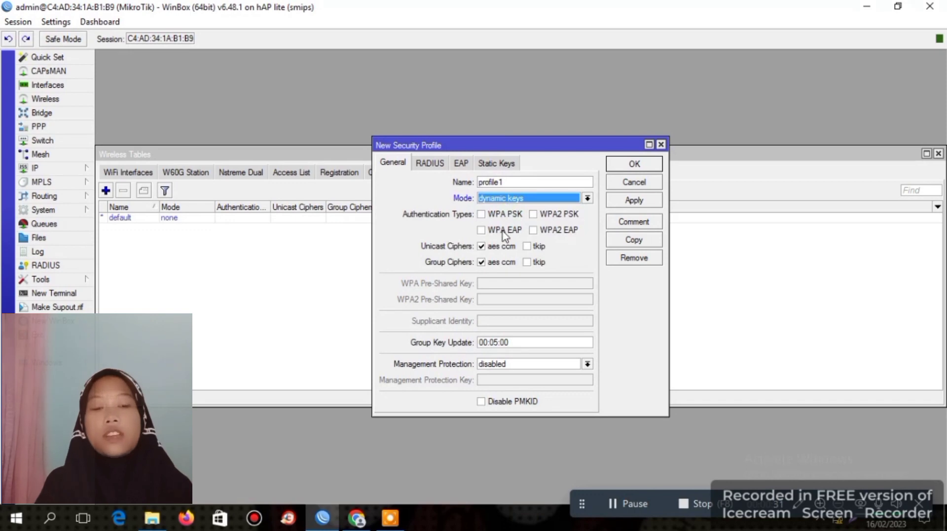
click(513, 216)
key(Tab)
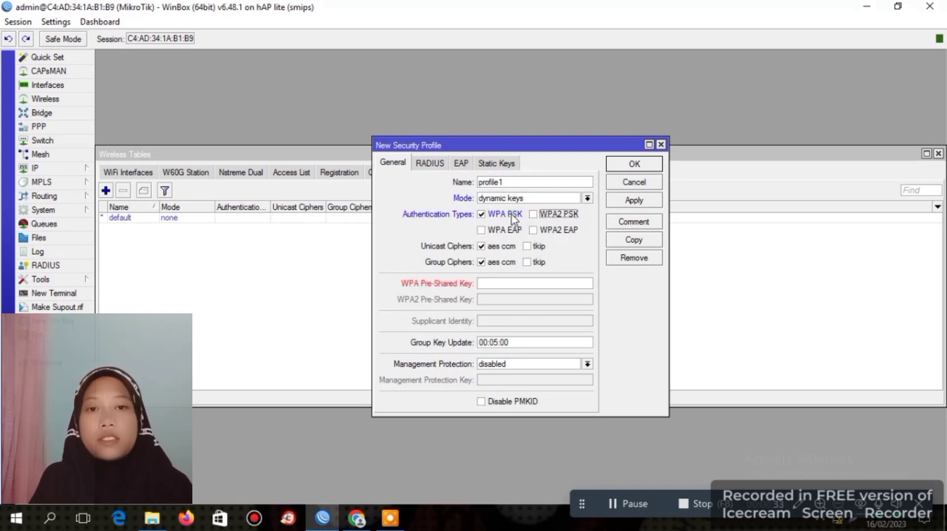
key(space)
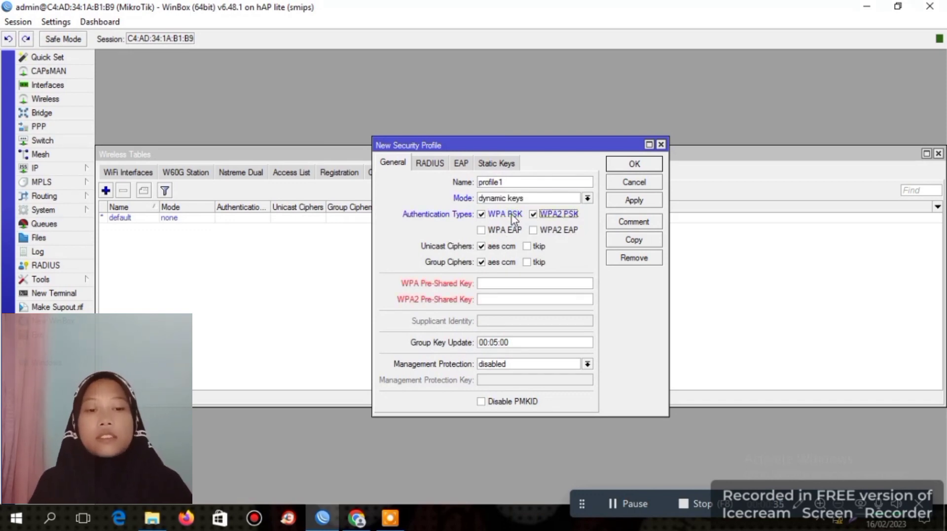
Enter the WPA pre-shared key and save the profile as profile1.
click(512, 280)
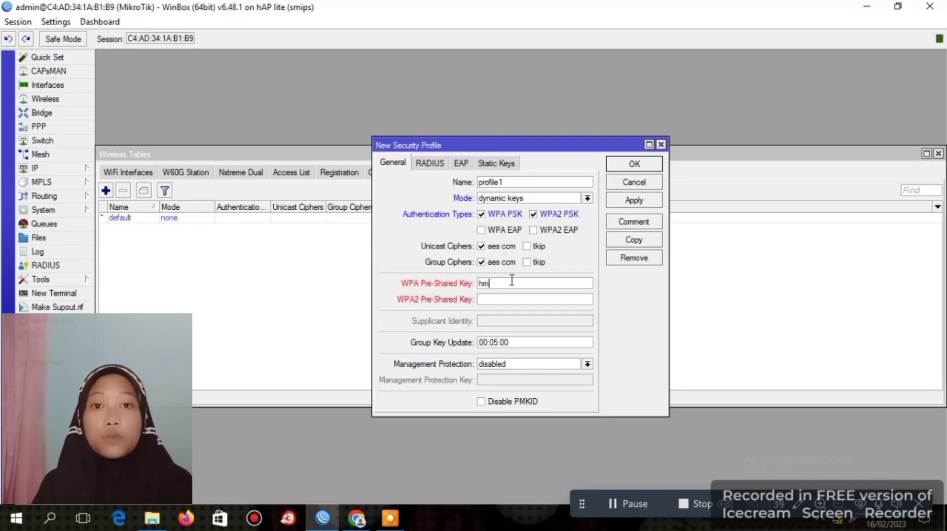
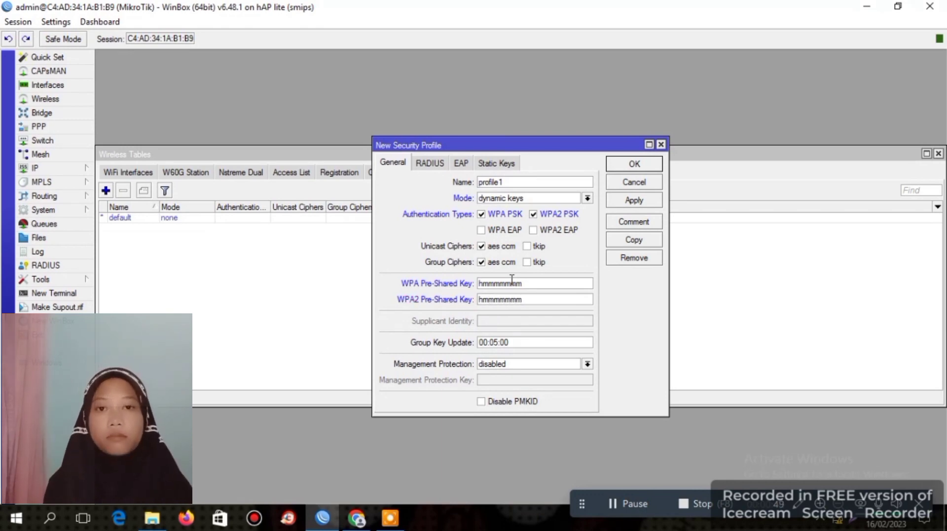
click(618, 202)
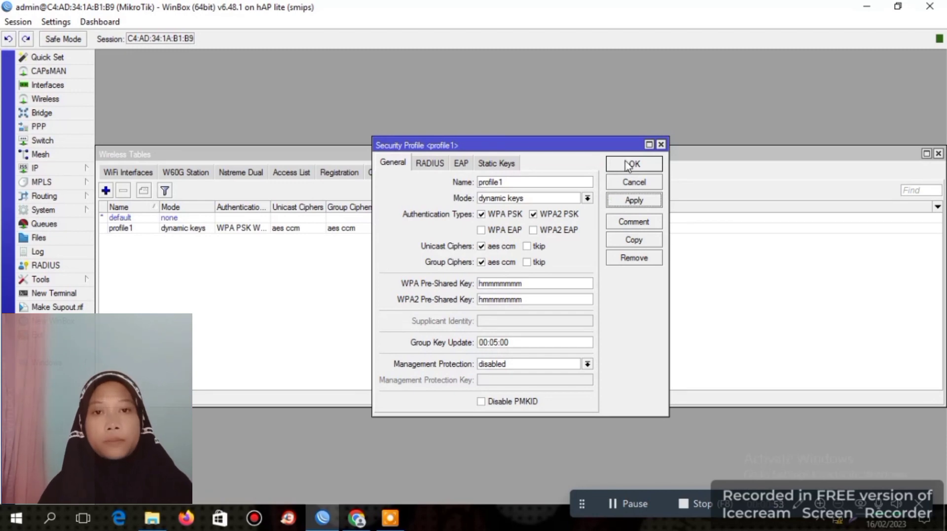
click(129, 171)
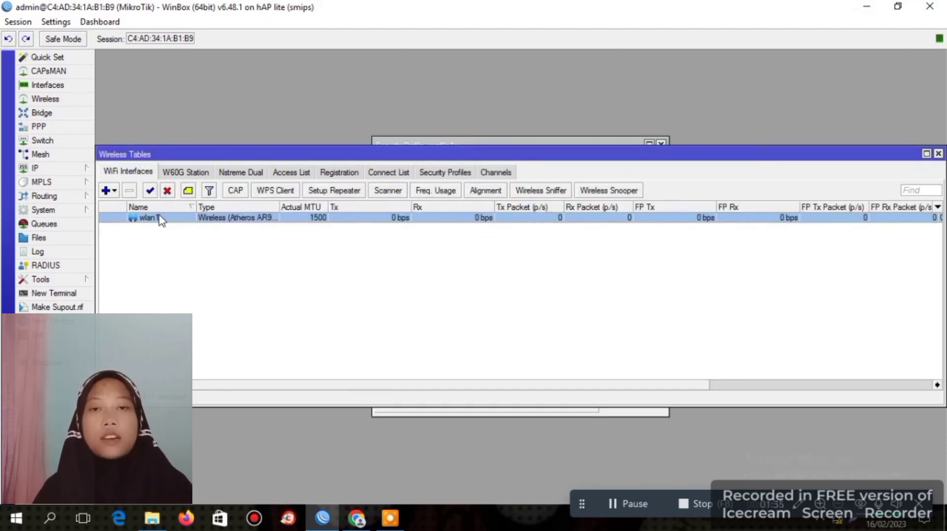
Scan from wlan1's settings and connect it to the network y on 2462 MHz.
double_click(161, 221)
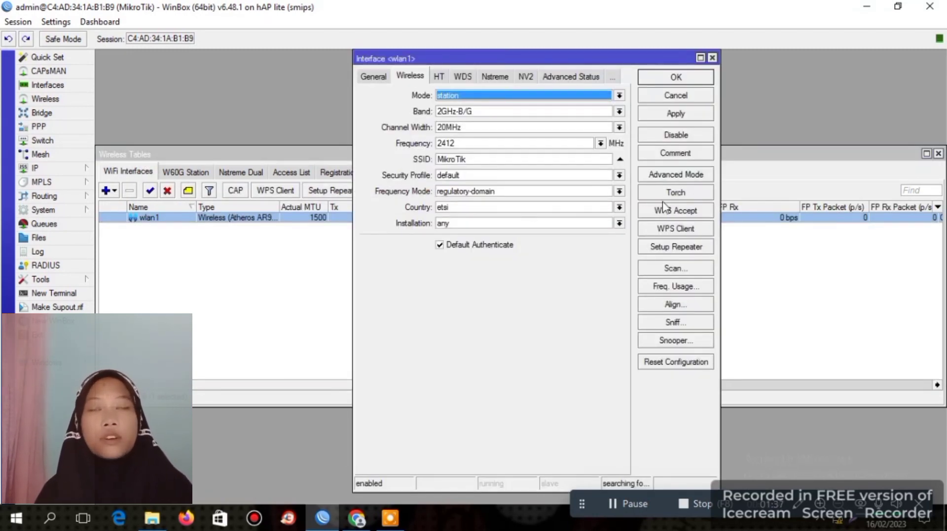
click(668, 268)
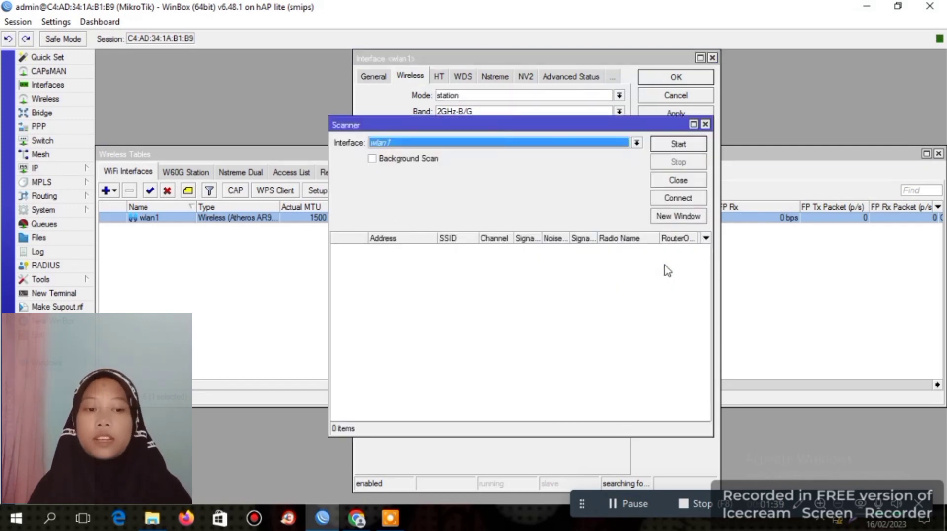
click(688, 148)
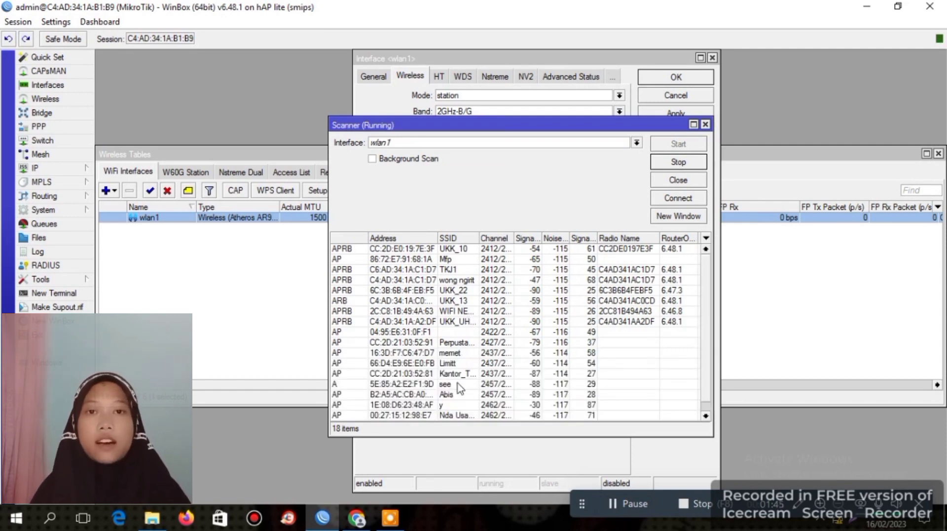
click(455, 407)
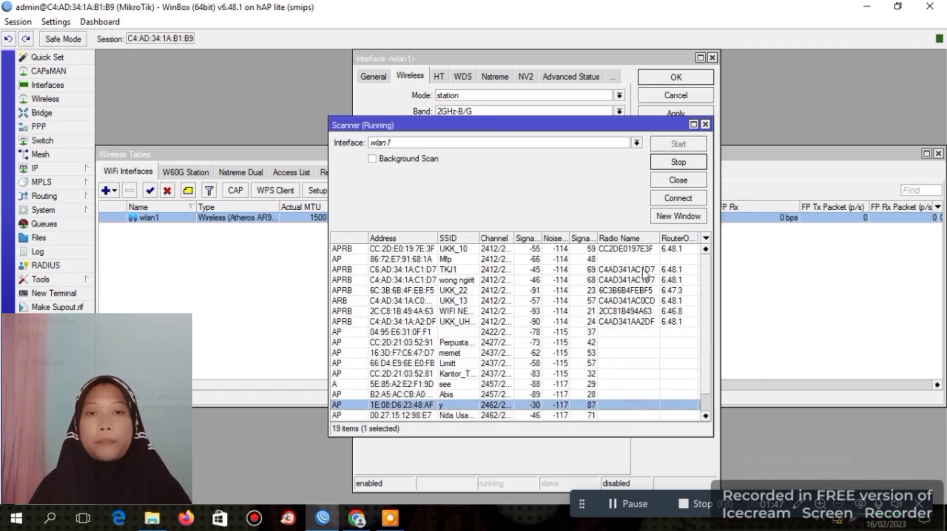
click(673, 198)
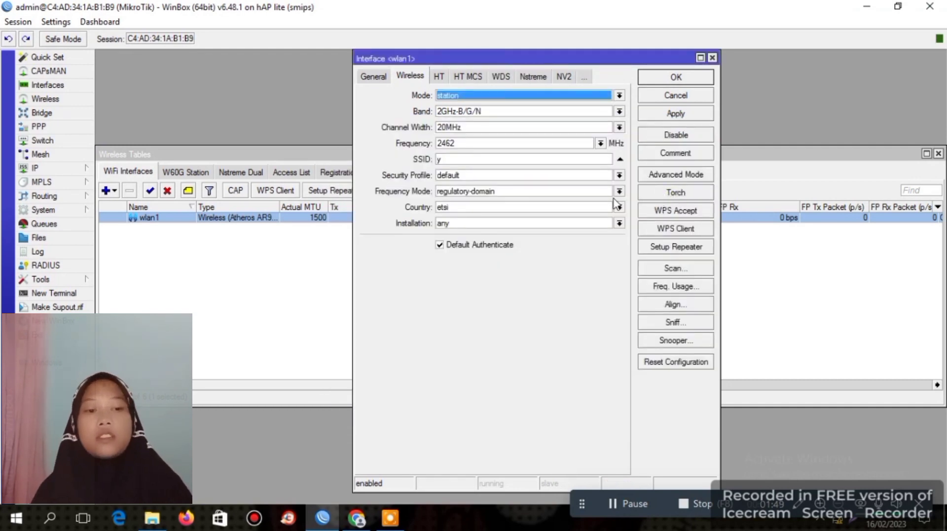
Assign profile1 as wlan1's security profile and save the interface settings.
click(559, 177)
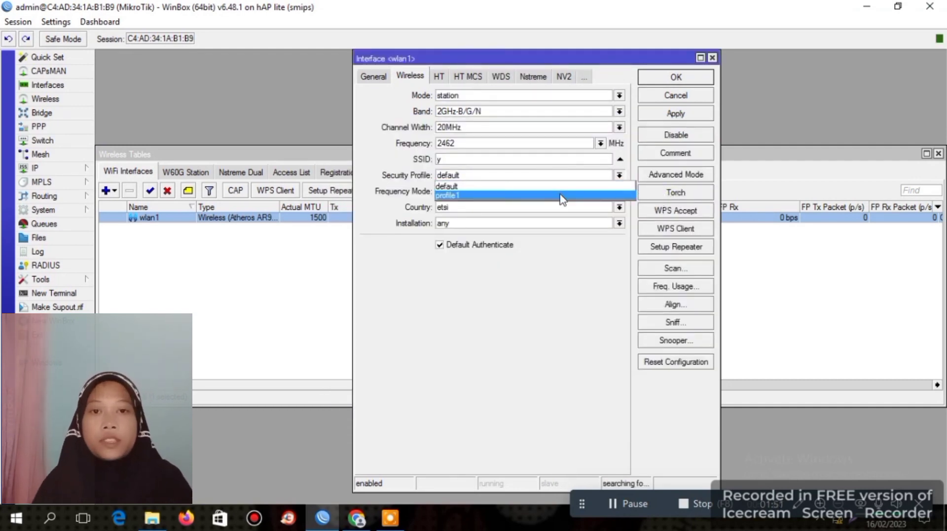
click(561, 195)
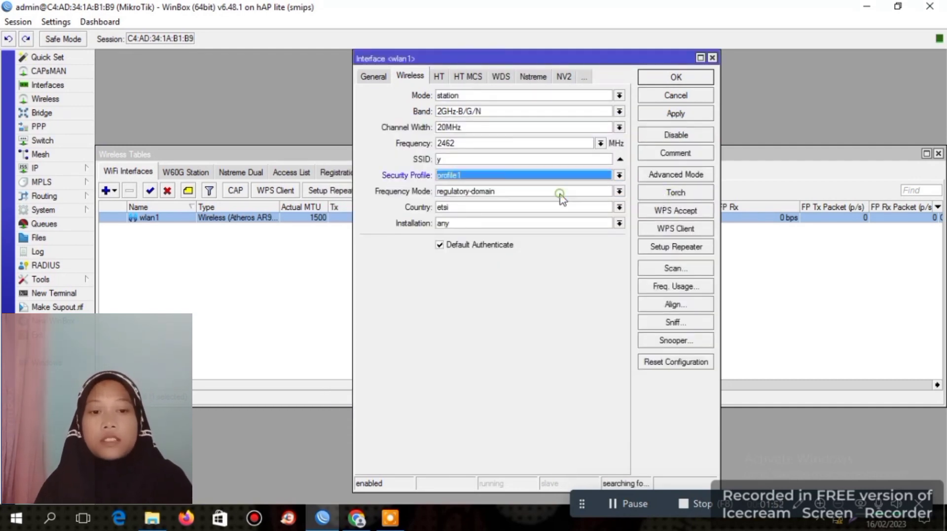
click(661, 115)
click(675, 77)
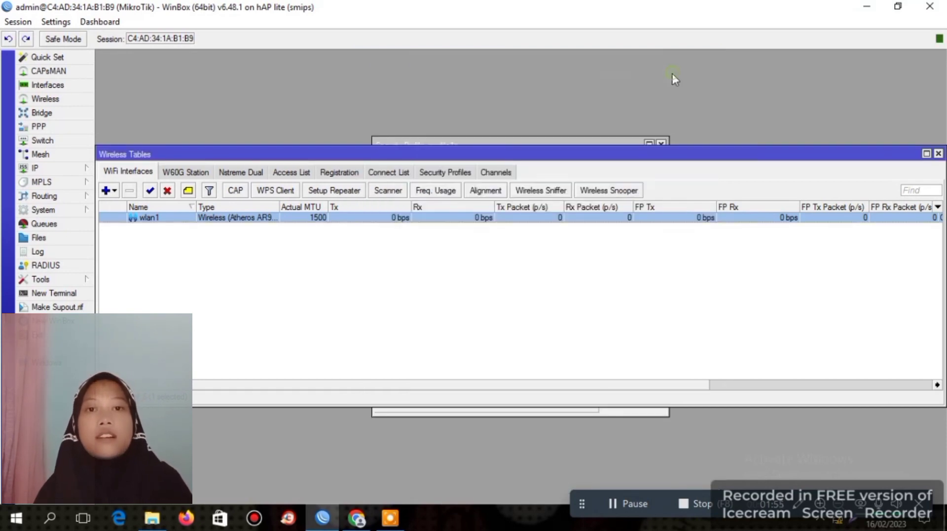
Add DHCP clients on wlan1 and on ether1 so both obtain ISP addresses.
click(47, 169)
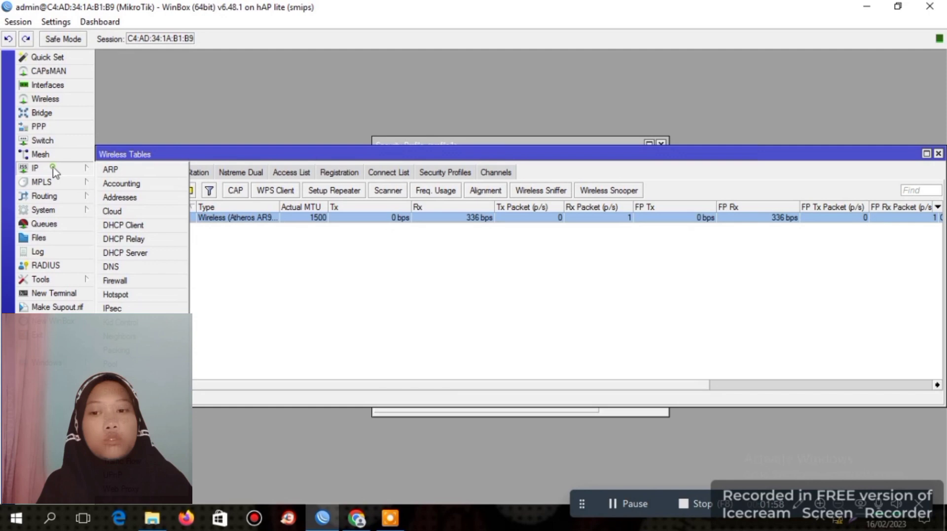
click(156, 228)
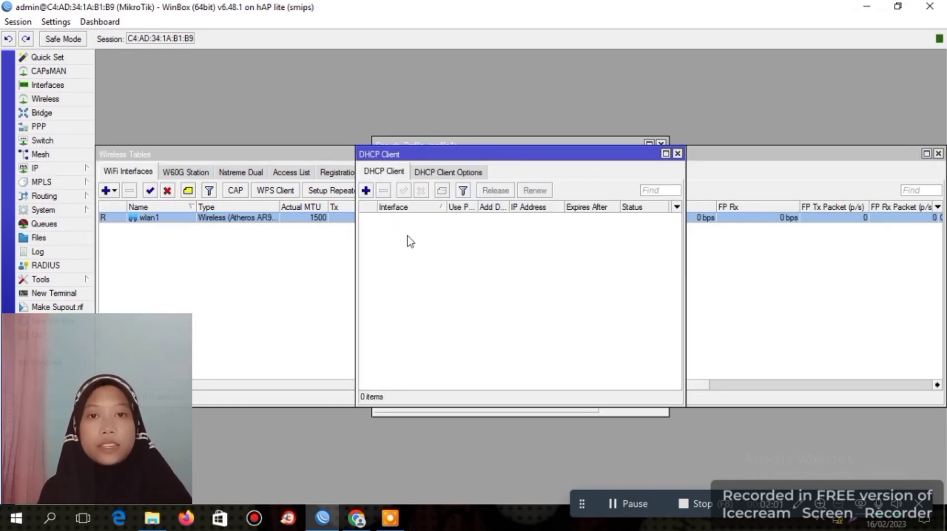
click(365, 191)
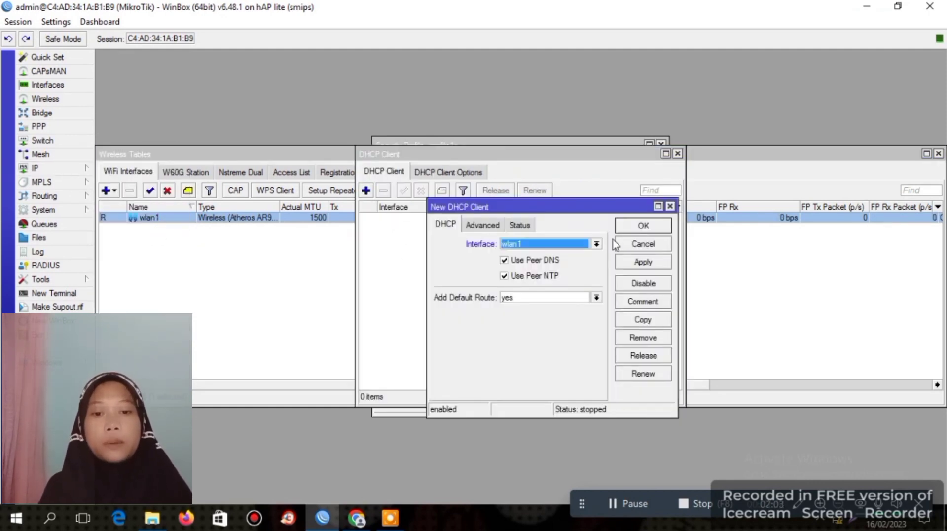
click(633, 225)
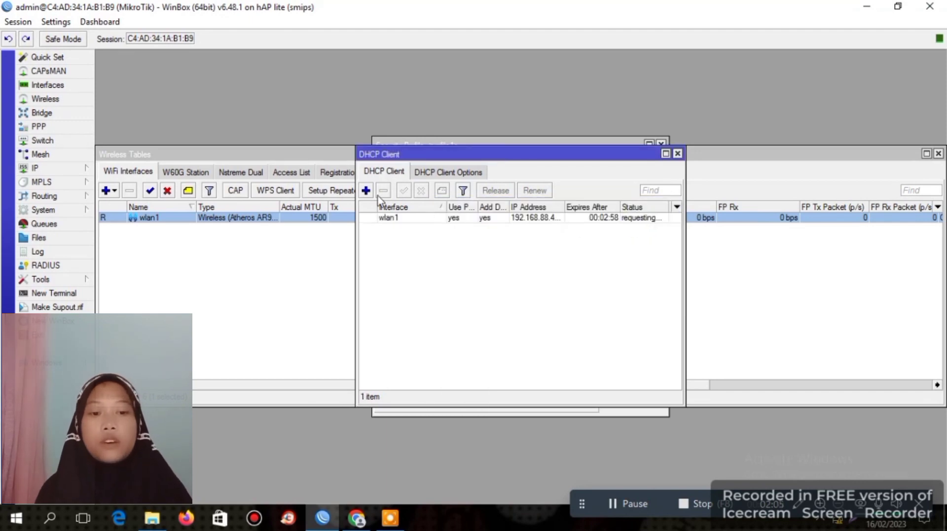
click(366, 190)
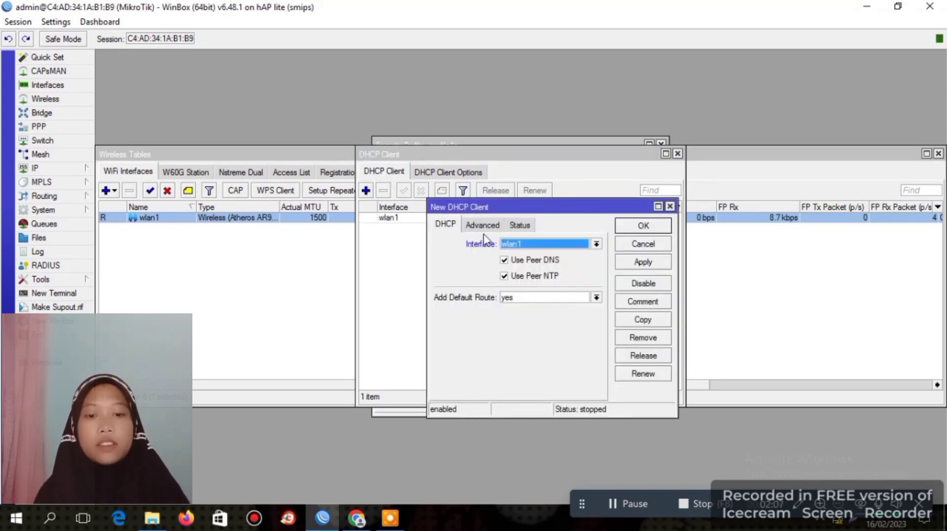
click(523, 249)
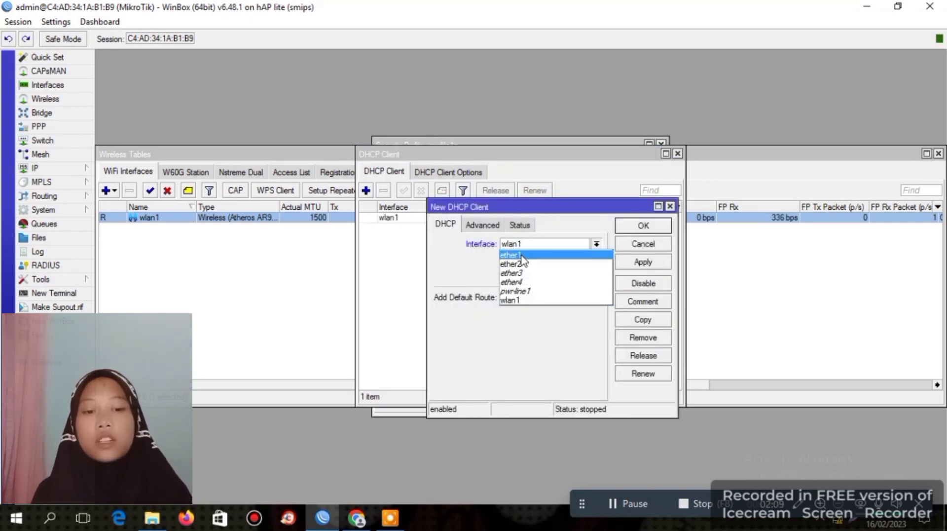
click(521, 253)
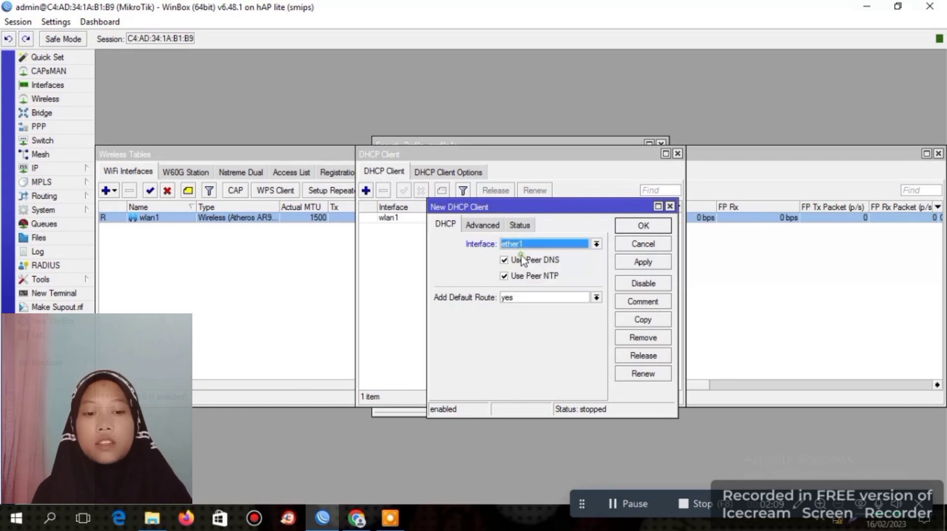
click(636, 226)
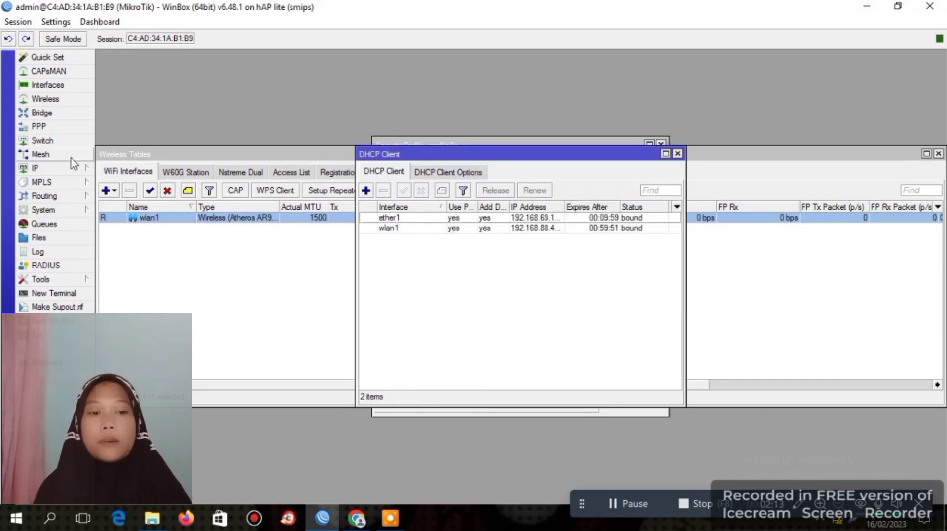
click(62, 168)
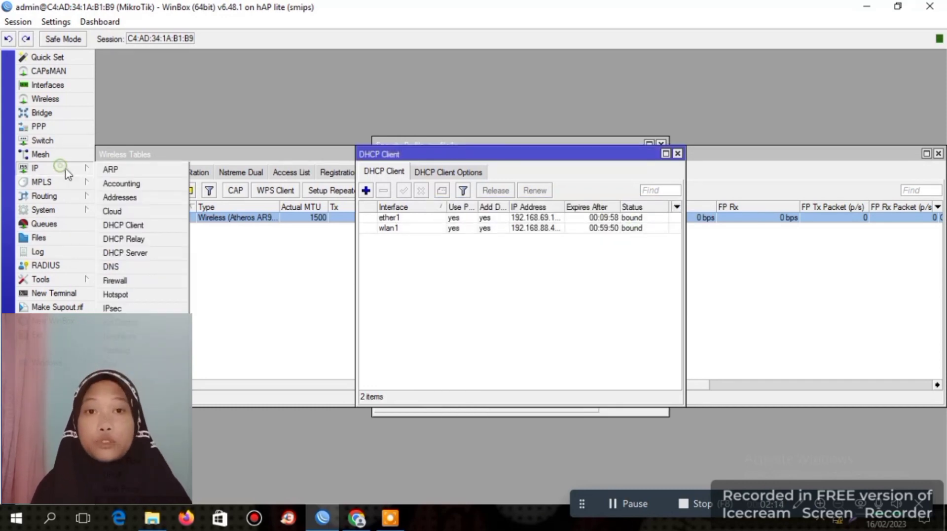
Add the static IP address 192.168.14.1/24 on interface ether2.
click(126, 198)
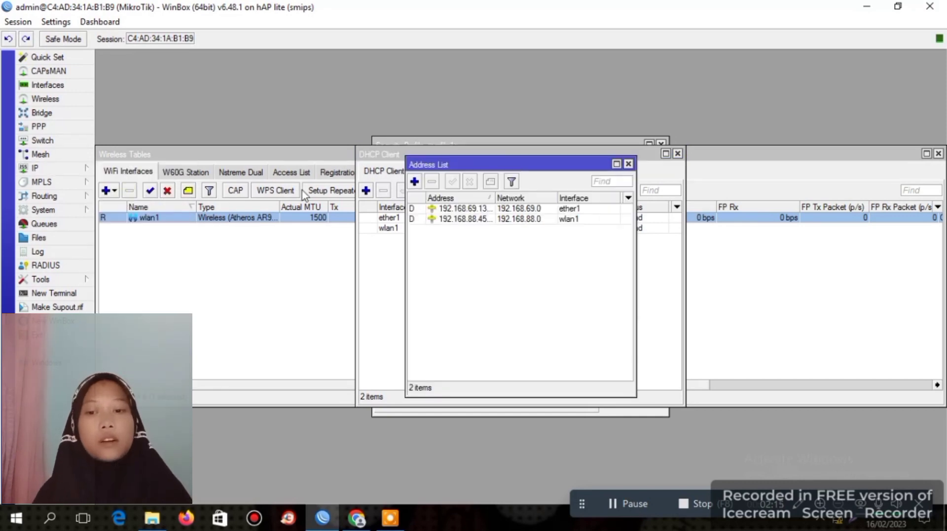
click(414, 181)
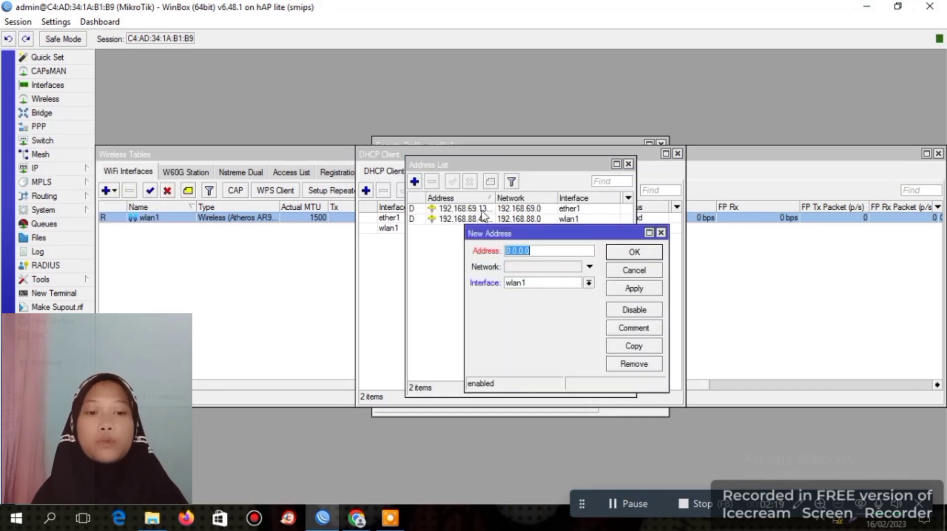
text(192)
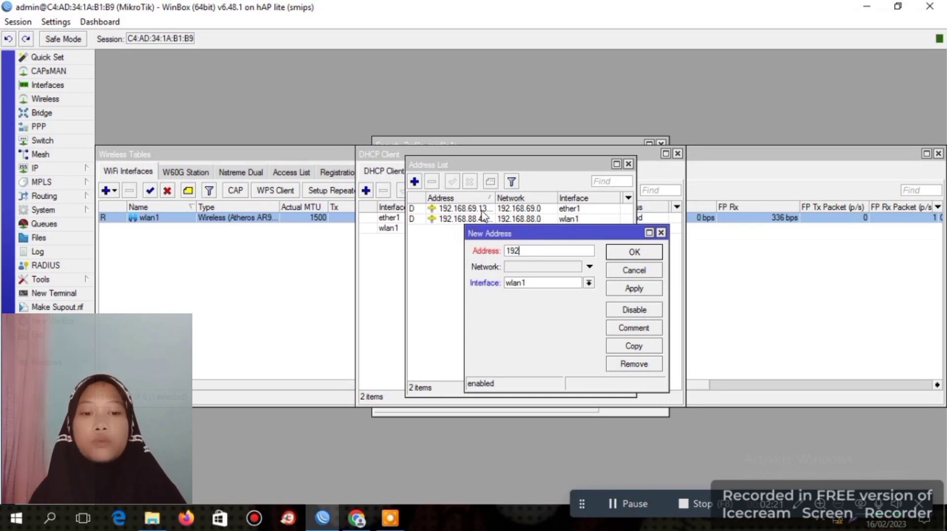
text(.168)
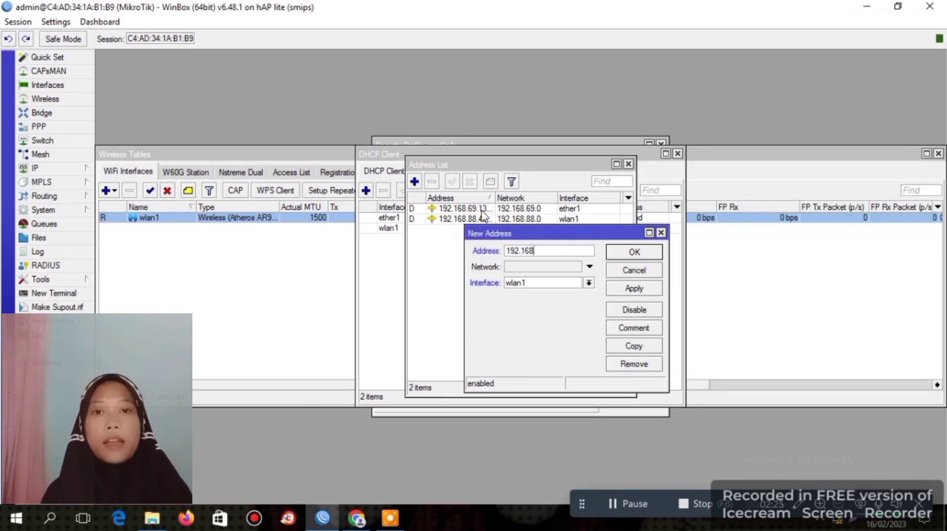
text(.14)
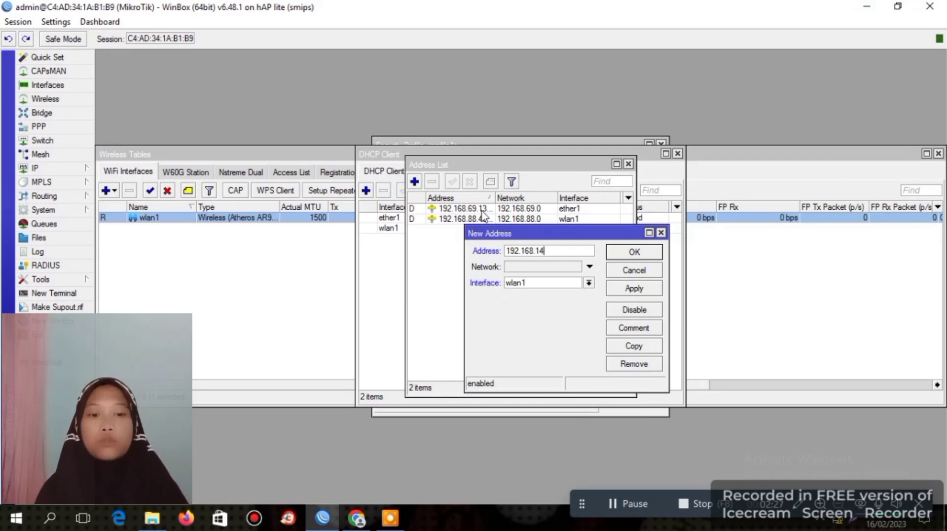
text(.1/24)
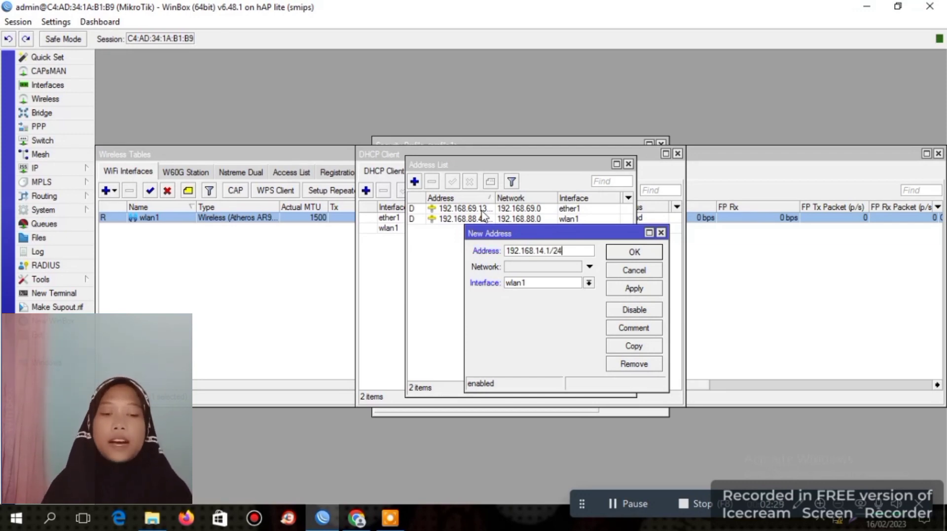
click(560, 283)
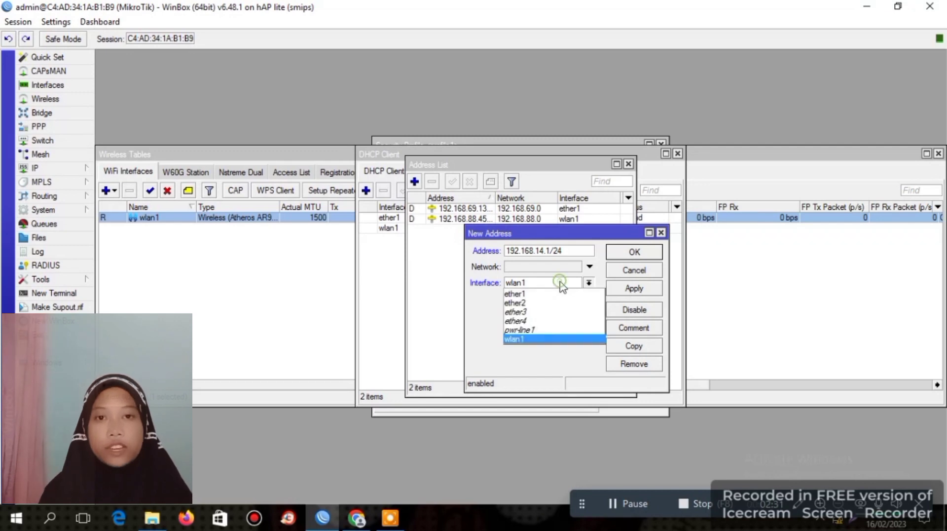
click(548, 302)
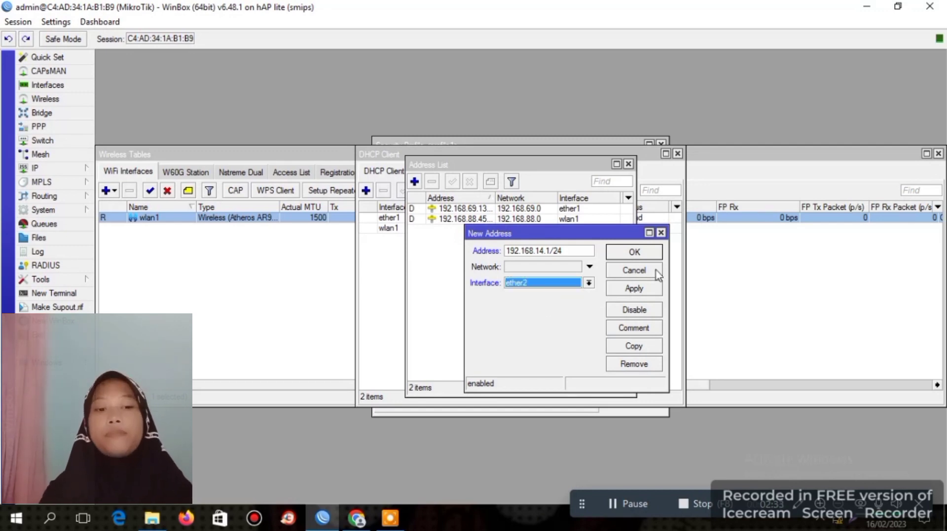
click(641, 290)
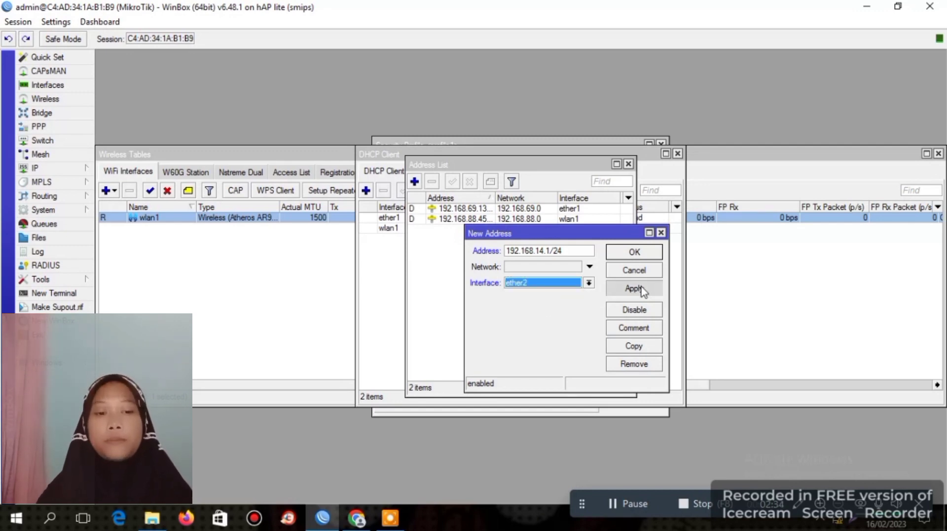
click(634, 253)
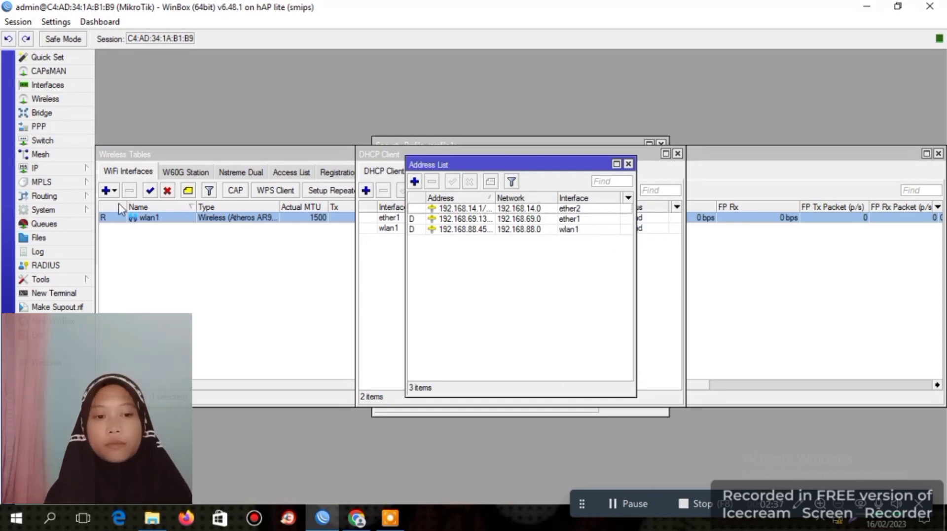
click(63, 172)
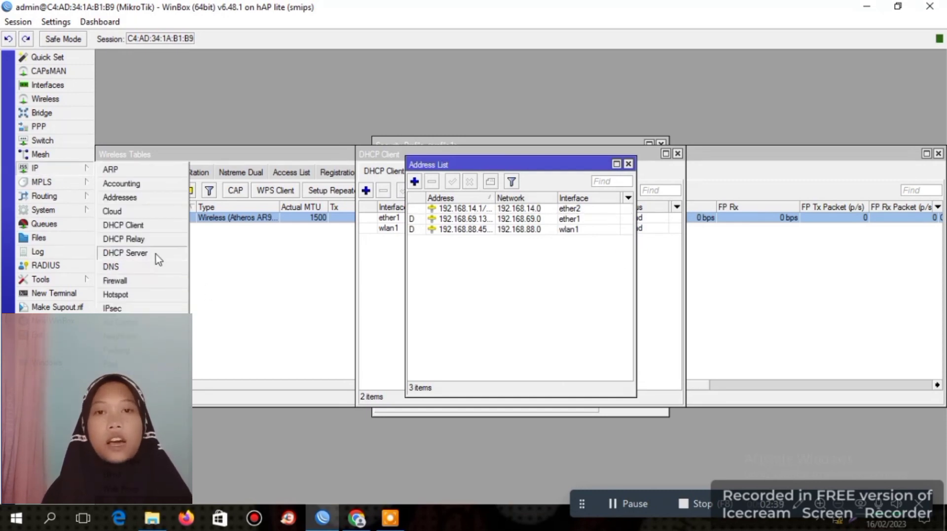
Run DHCP Setup on wlan1 with default values, creating dhcp1 with pool dhcp_pool0 and 00:10:00 lease.
click(128, 252)
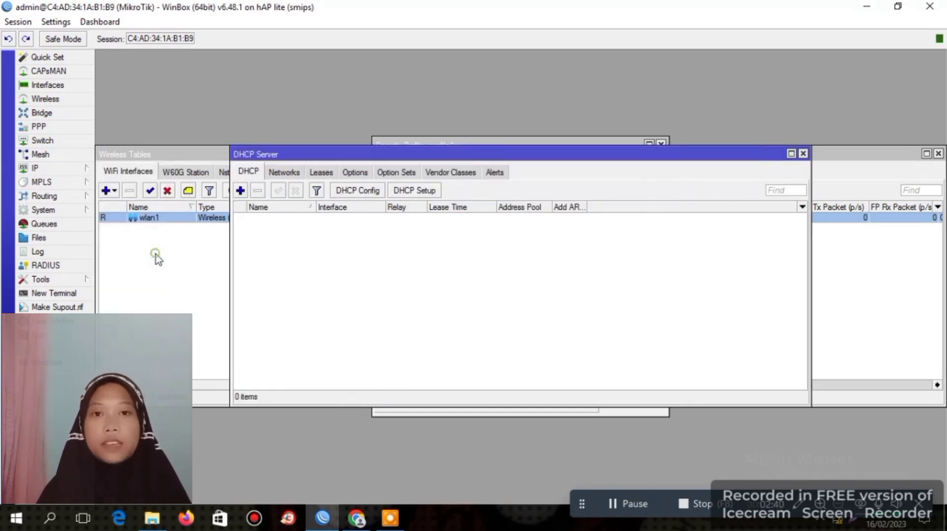
click(409, 191)
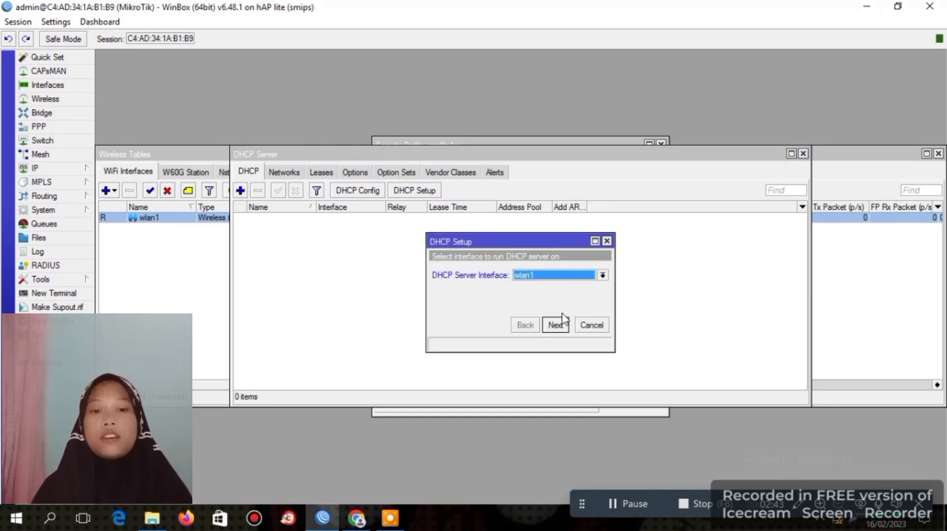
click(555, 324)
click(555, 325)
click(556, 324)
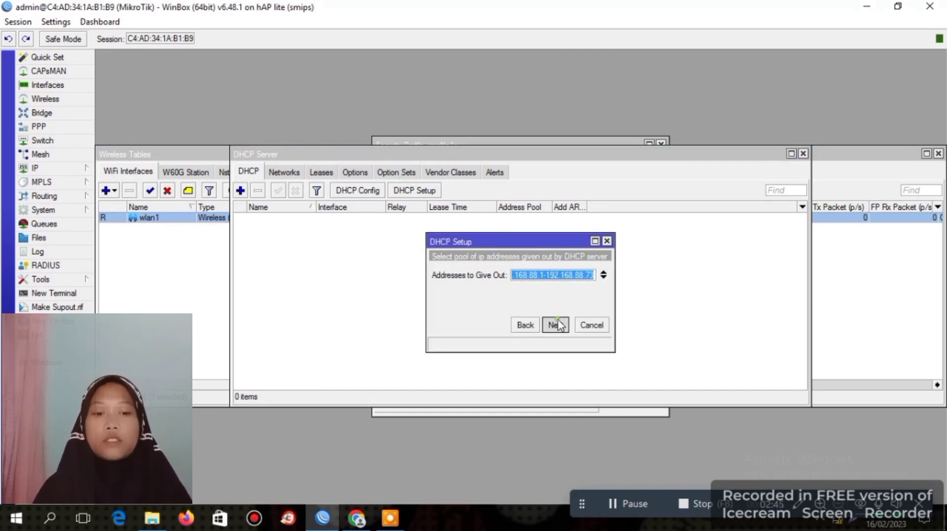
click(556, 324)
click(555, 325)
click(556, 325)
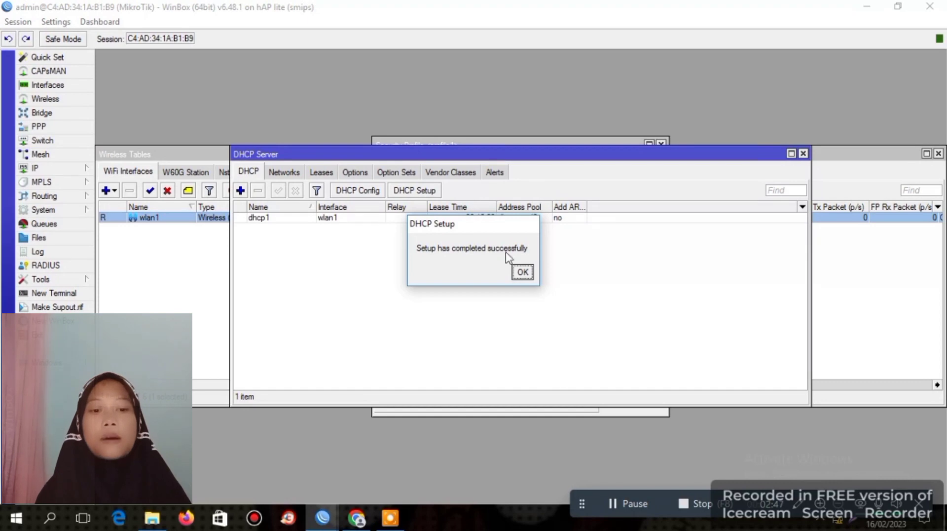
click(523, 273)
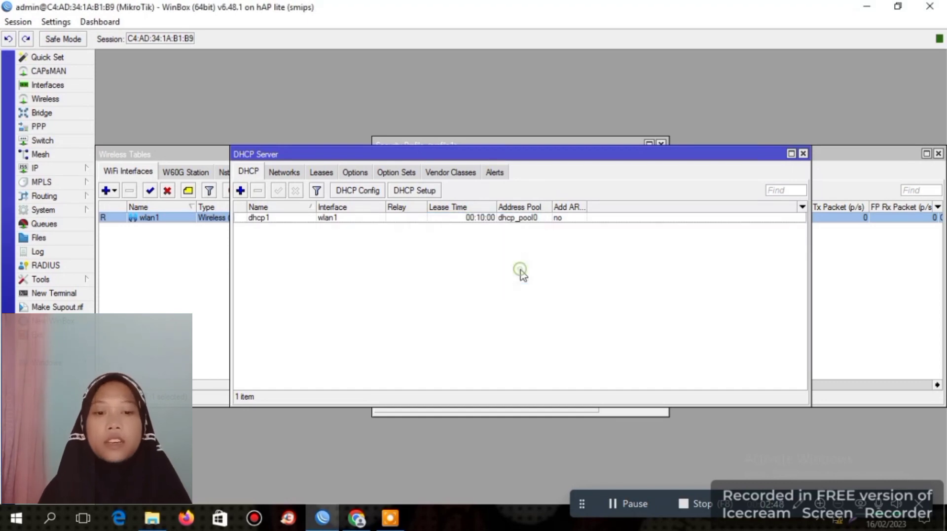
click(429, 191)
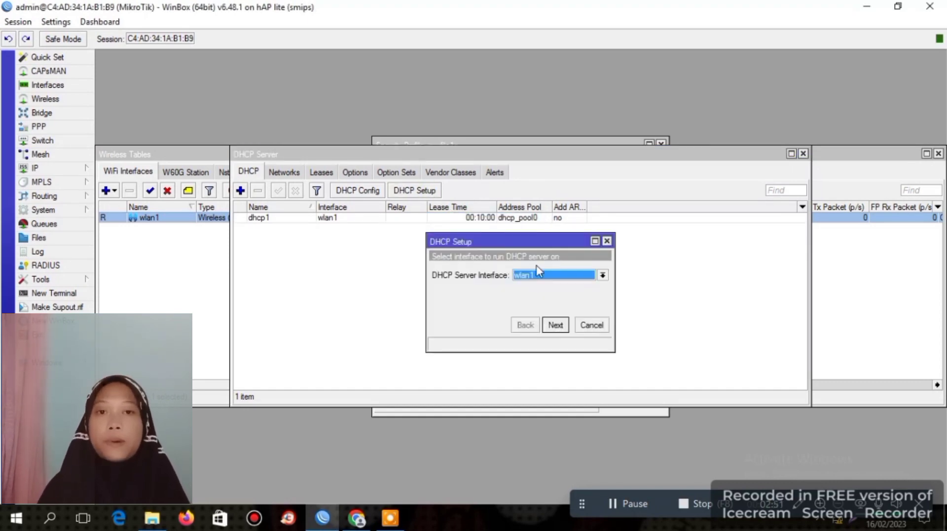
Pick ether2 in DHCP Setup and accept defaults, creating dhcp2 with pool dhcp_pool1.
click(541, 279)
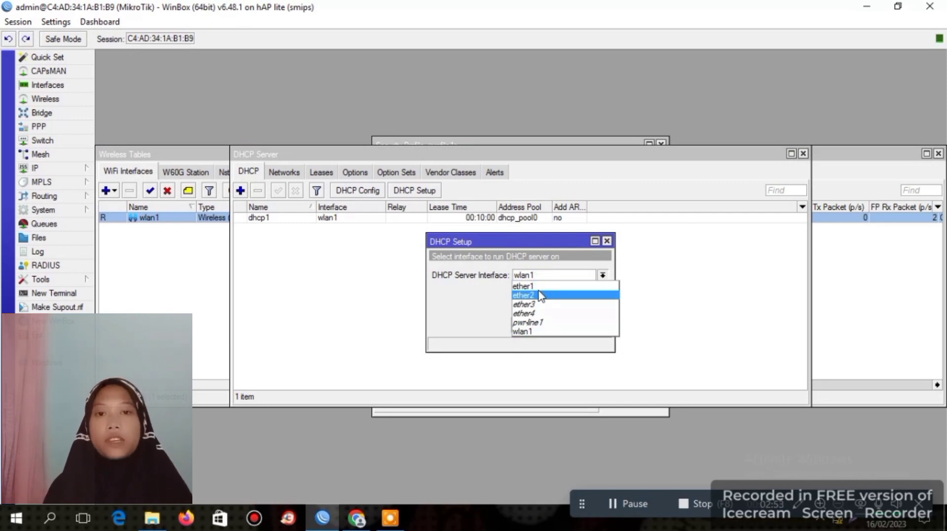
click(540, 295)
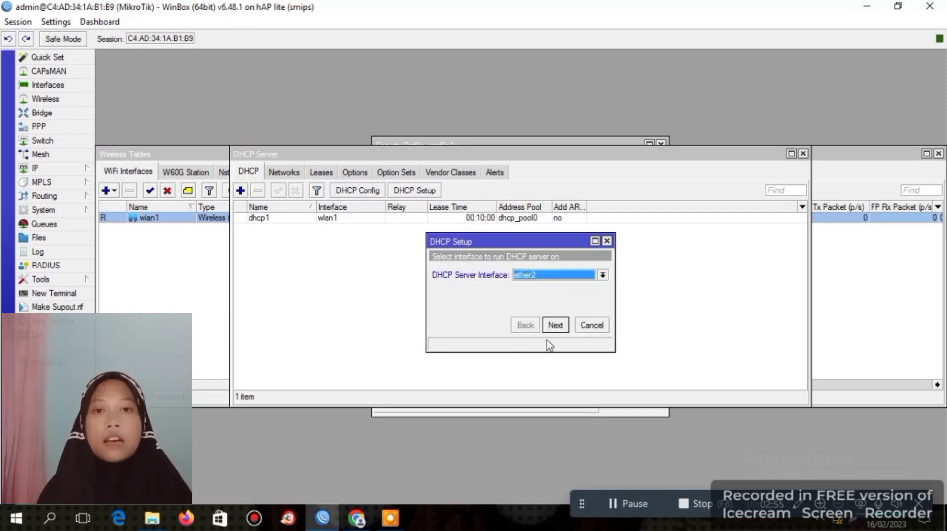
click(554, 325)
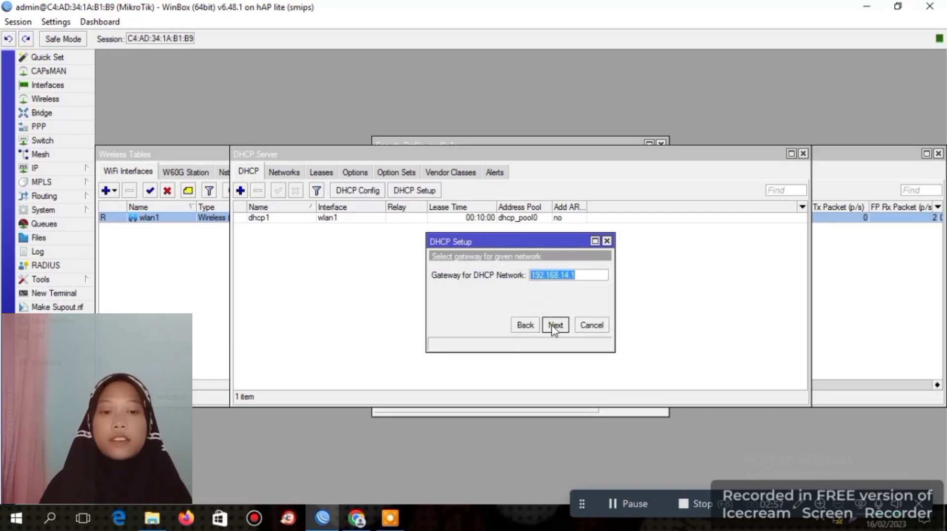
click(555, 325)
click(554, 326)
click(555, 325)
click(554, 325)
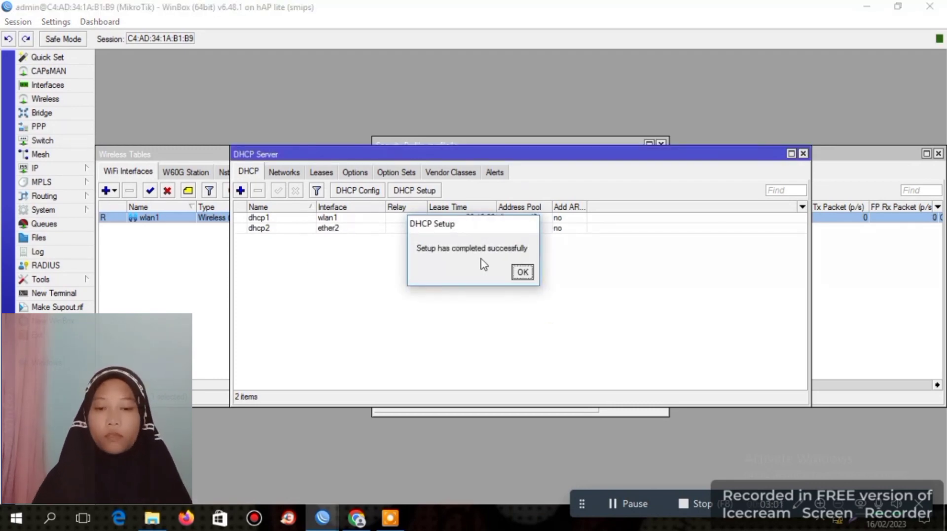
click(523, 272)
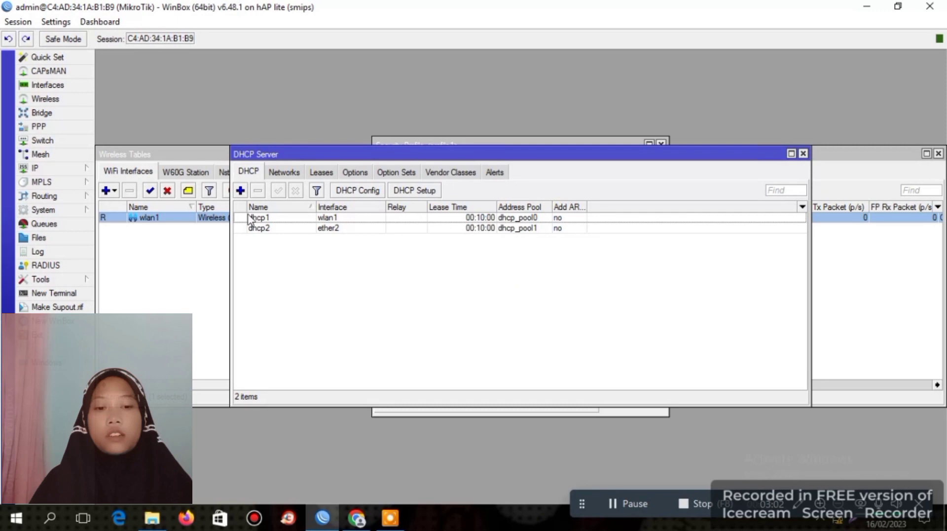
click(67, 168)
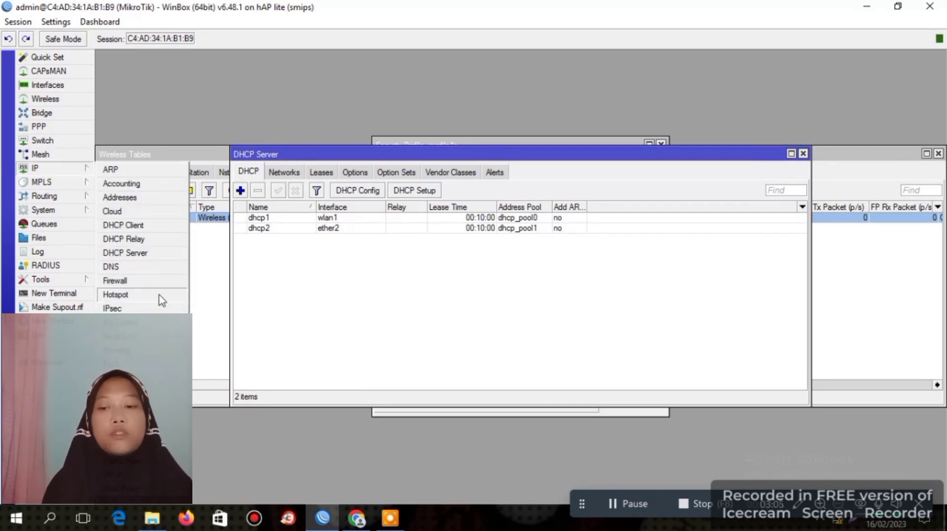
Add a srcnat NAT rule with out-interface ether1 and action masquerade.
click(148, 280)
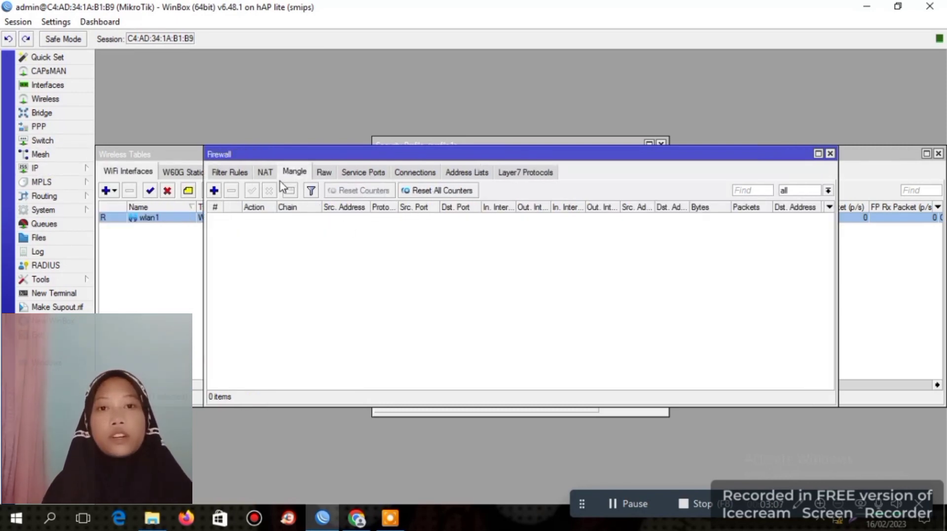
click(265, 170)
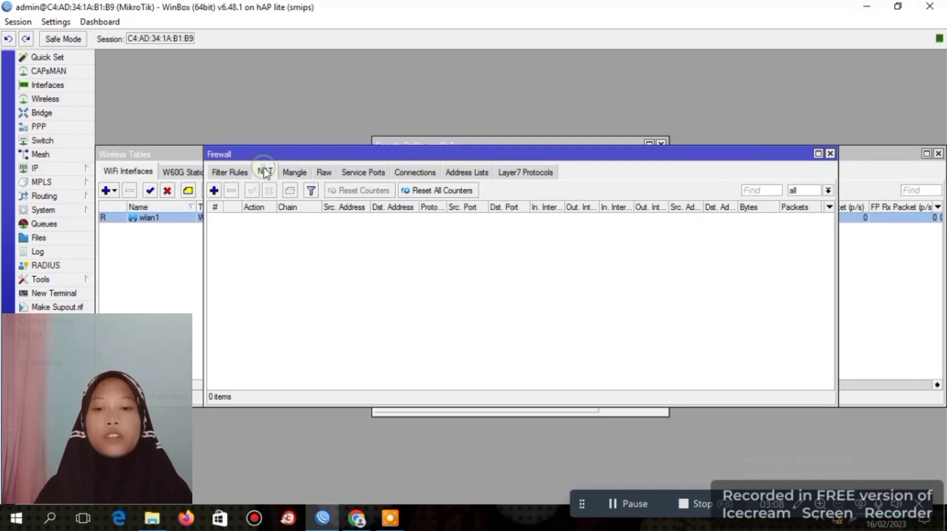
click(214, 191)
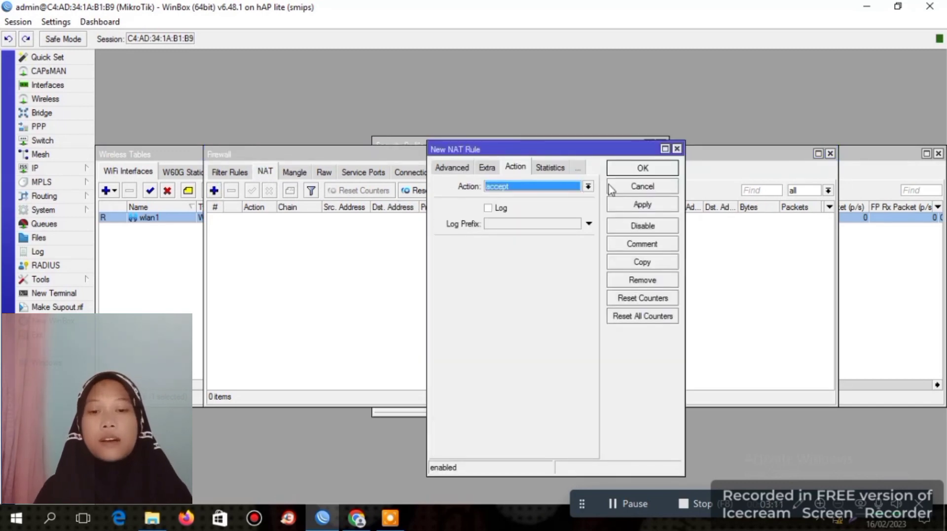
click(447, 167)
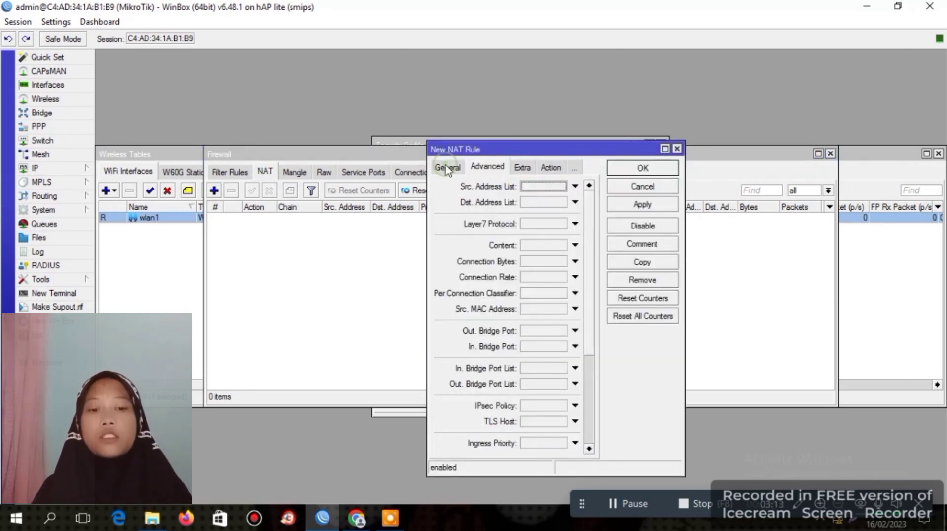
click(453, 168)
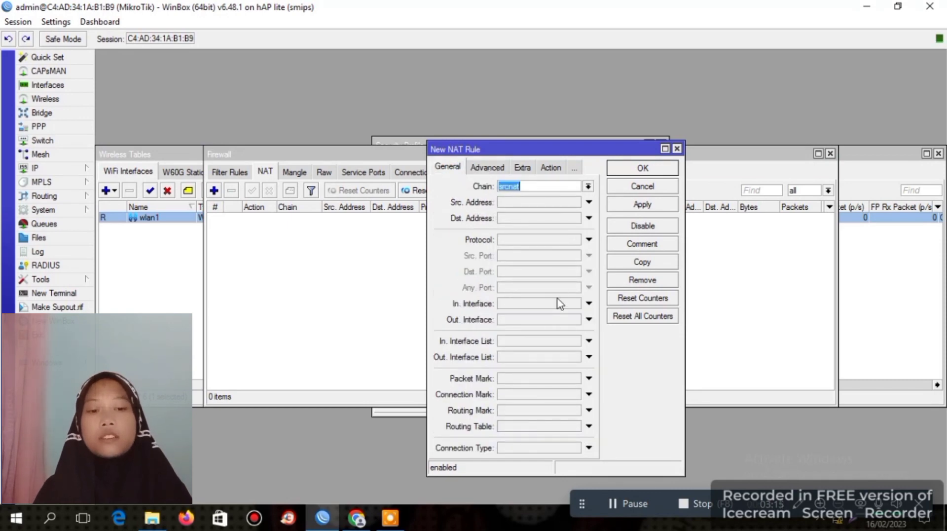
click(541, 322)
click(538, 319)
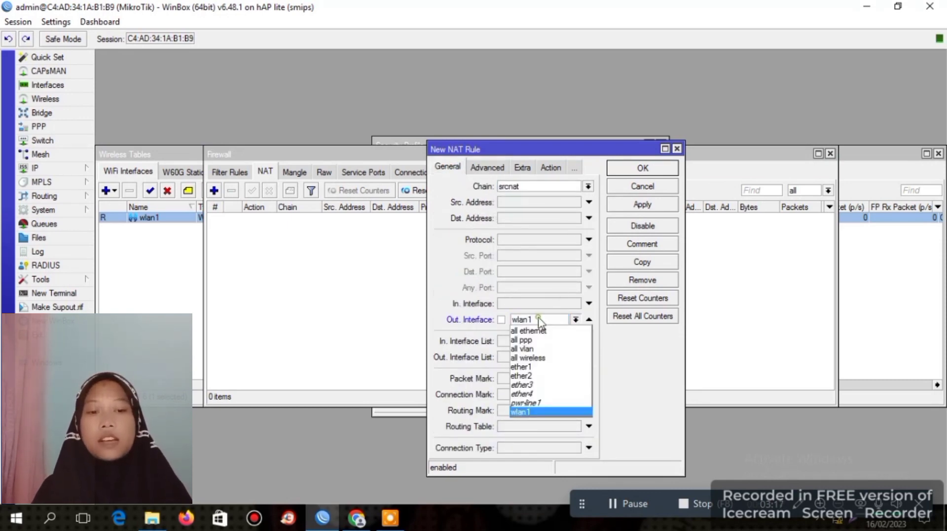
click(541, 367)
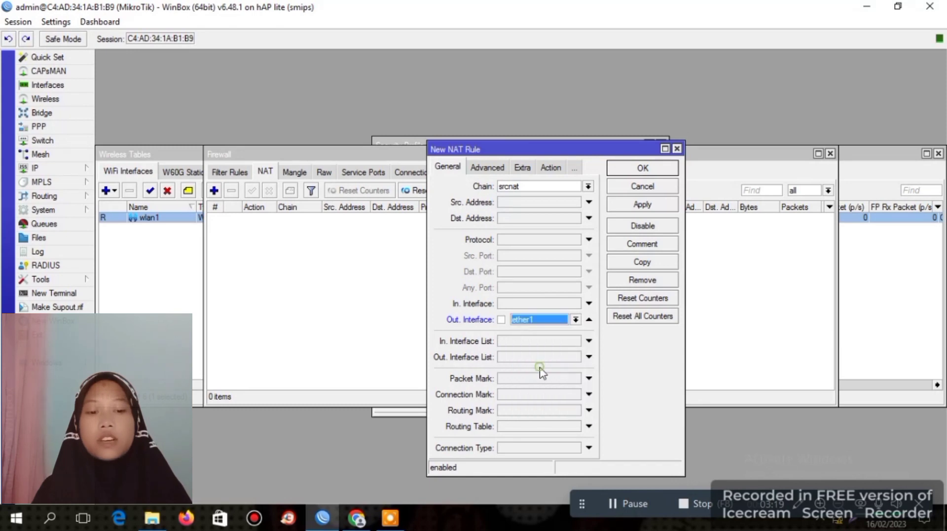
click(550, 168)
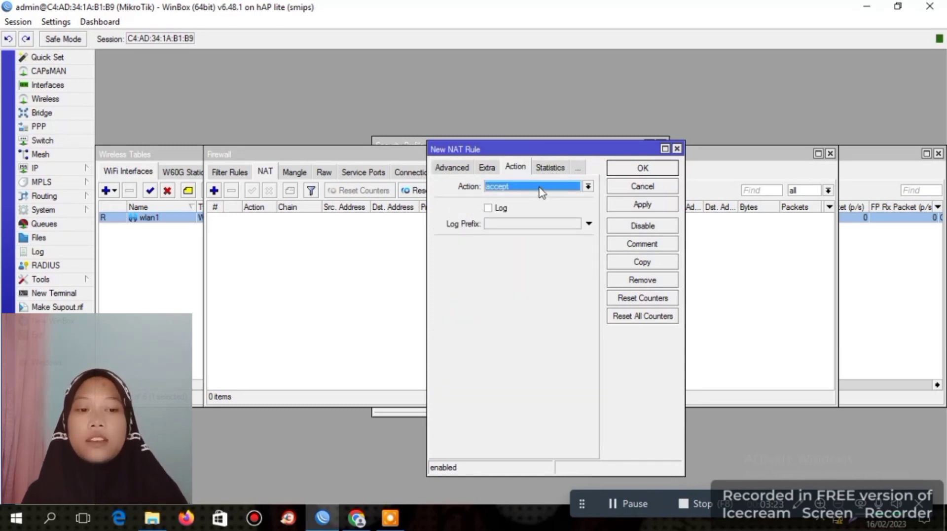
click(542, 189)
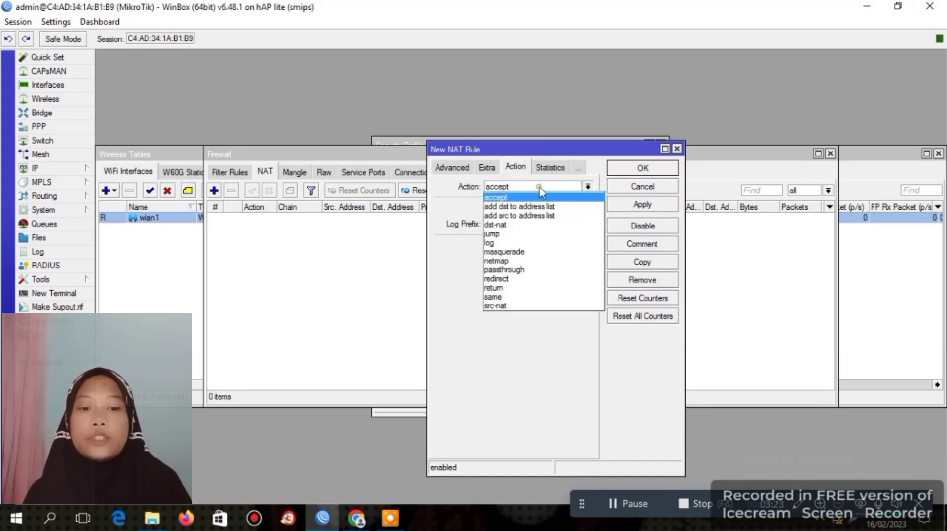
click(537, 251)
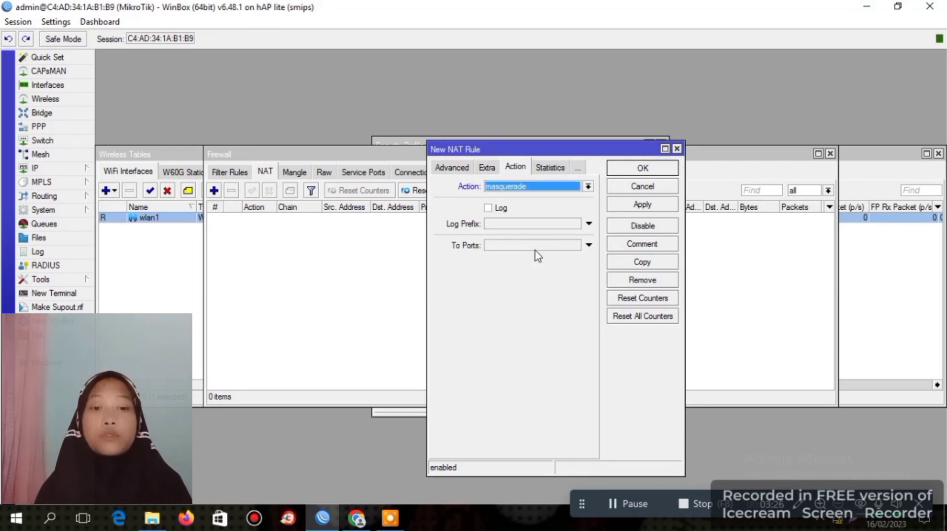
click(638, 205)
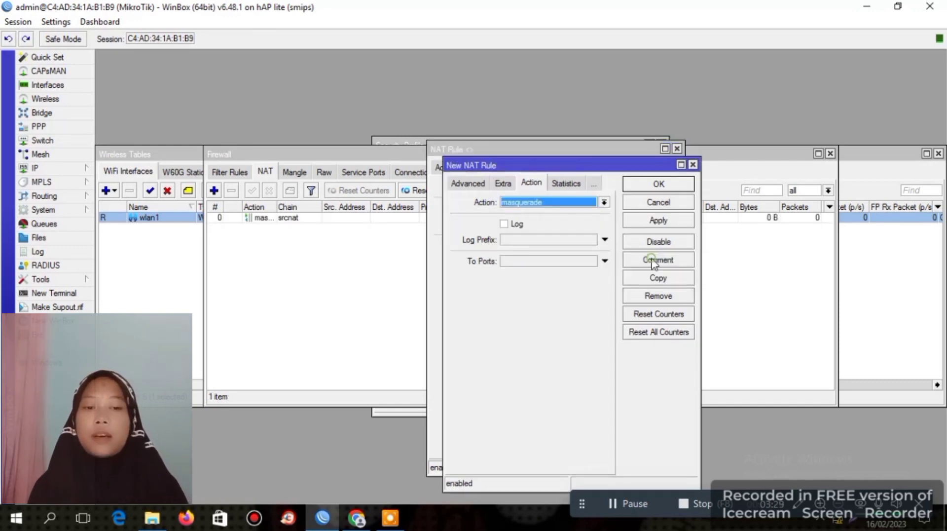
Copy the masquerade rule with out-interface wlan1, close both rule windows, and show the Mangle list.
click(650, 262)
click(474, 185)
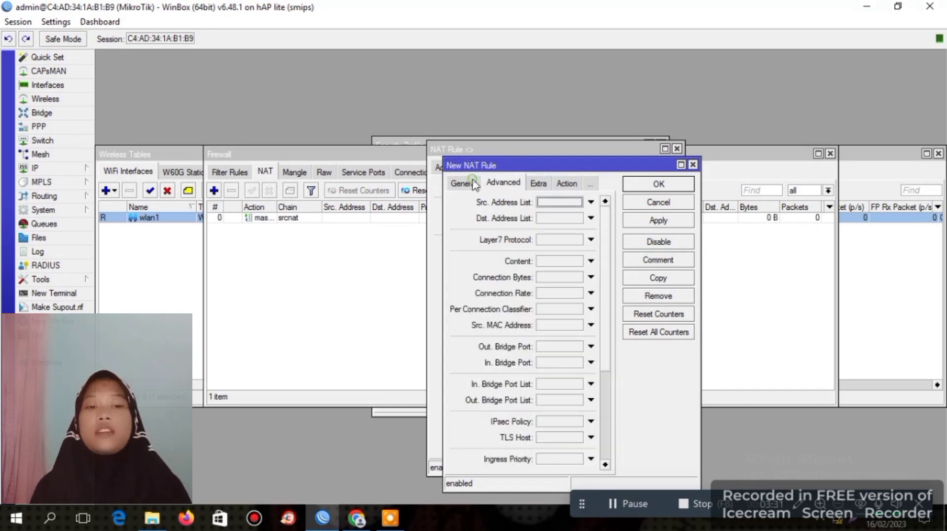
click(471, 185)
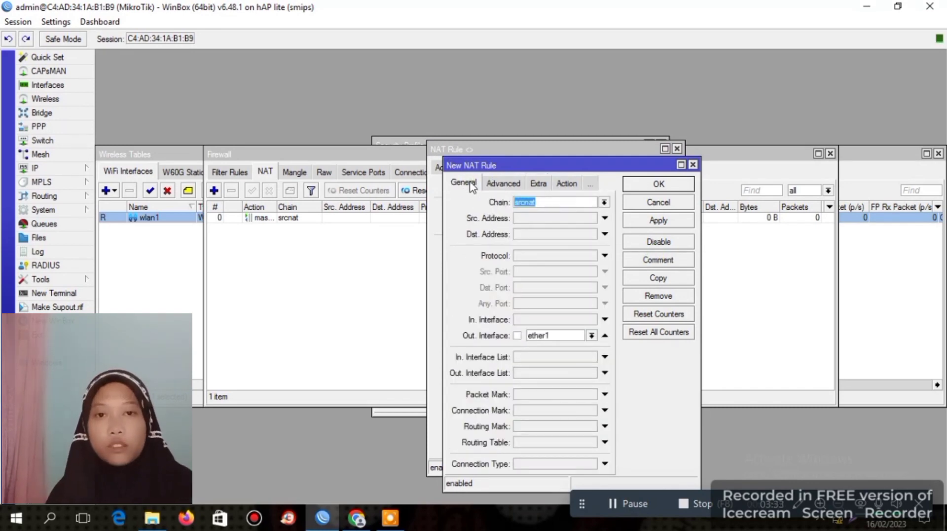
click(565, 337)
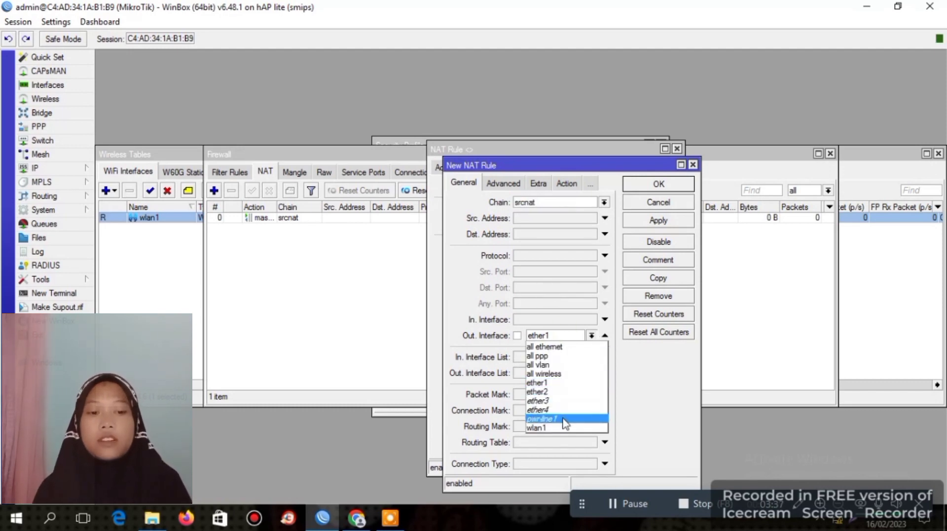
click(563, 428)
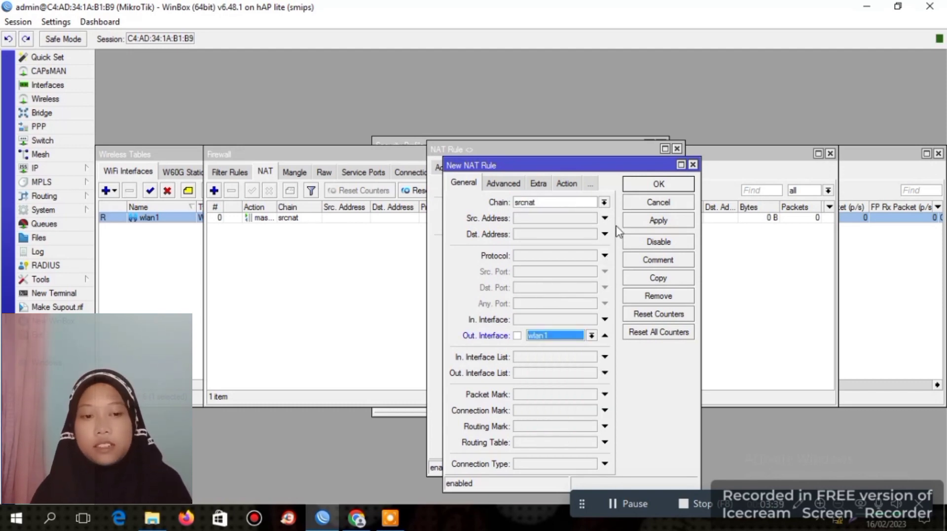
click(635, 220)
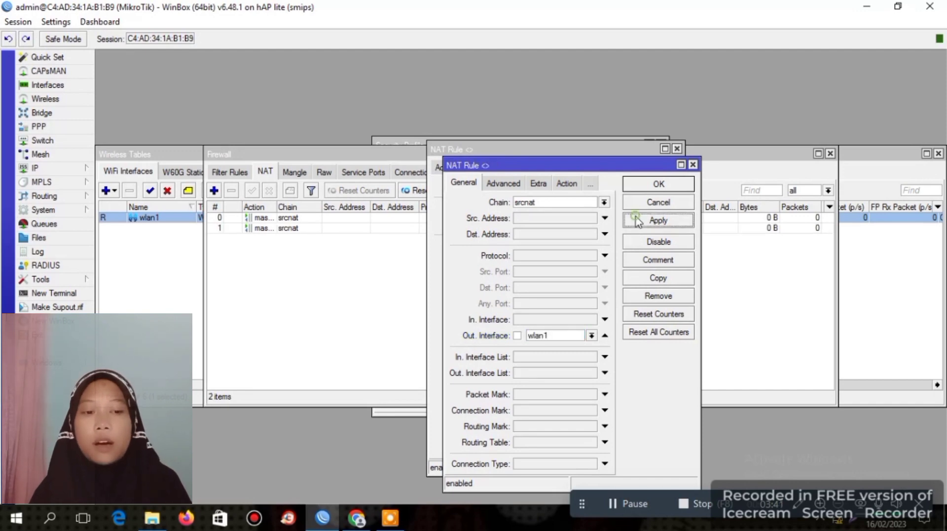
click(628, 185)
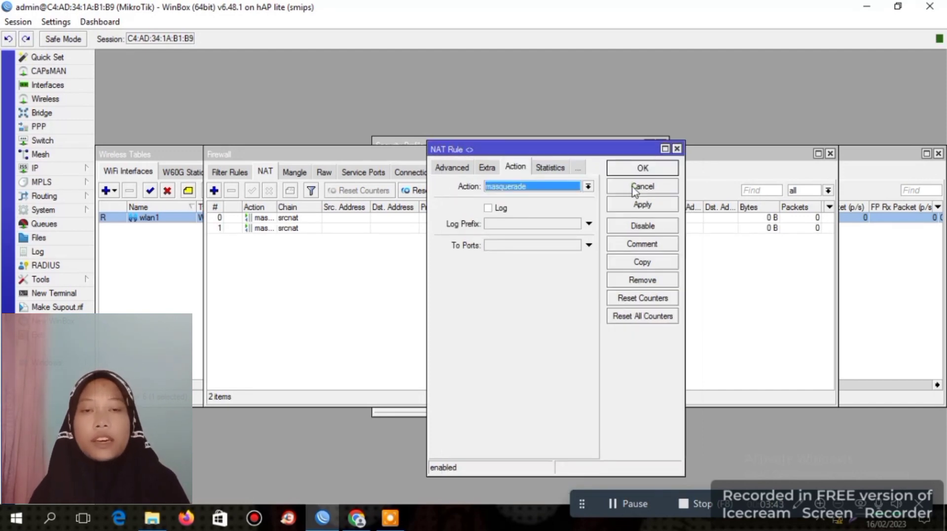
click(625, 170)
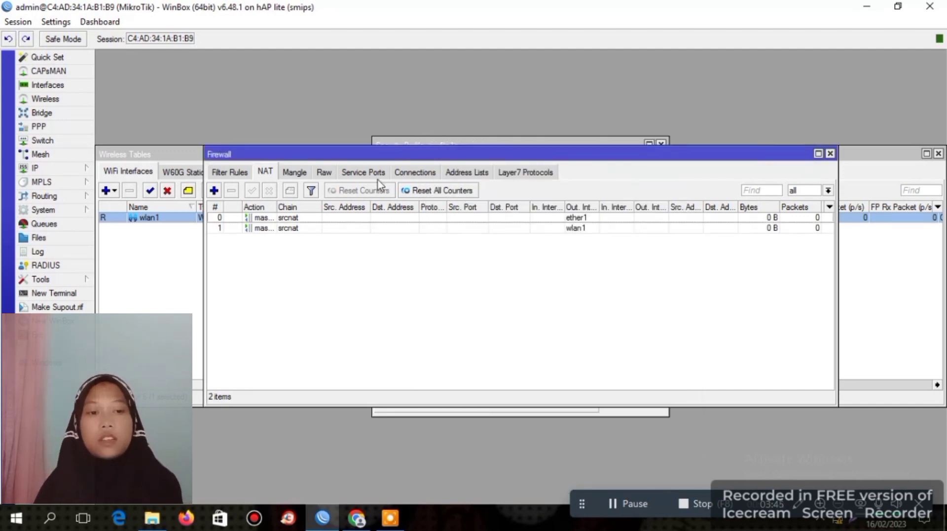
click(296, 172)
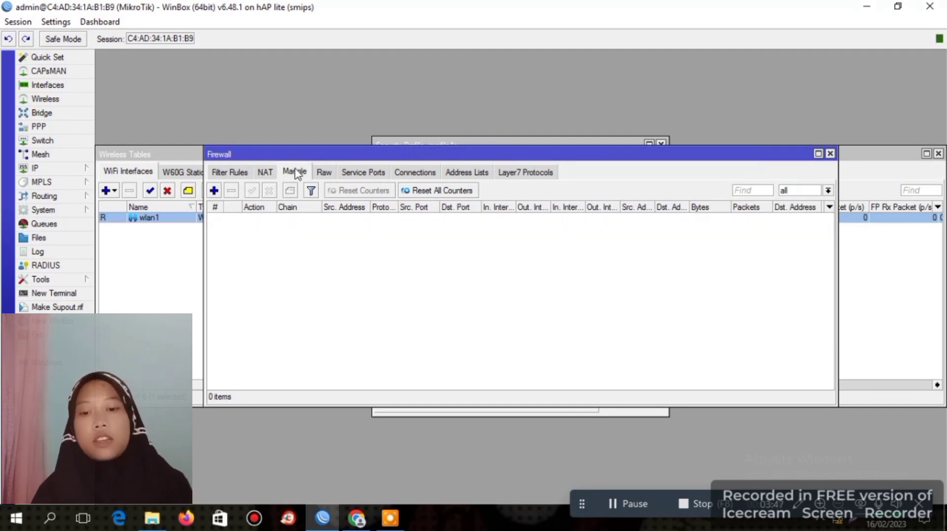
Add an input-chain mangle rule that marks connections arriving on ether1 with connection mark ISP1.
click(214, 191)
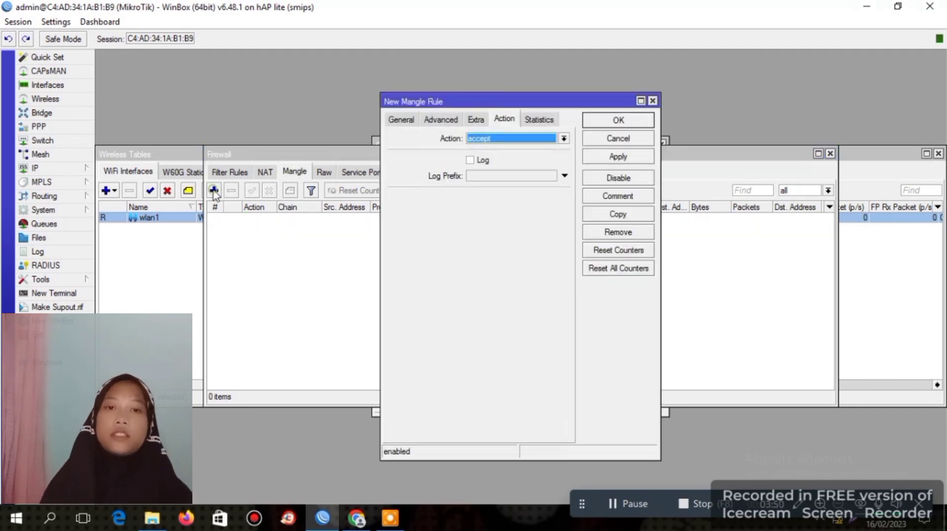
click(402, 119)
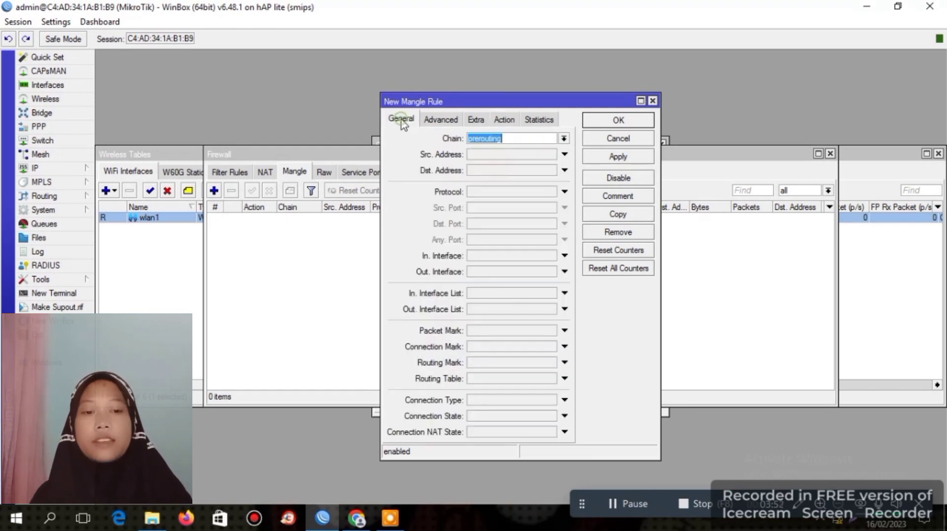
click(564, 139)
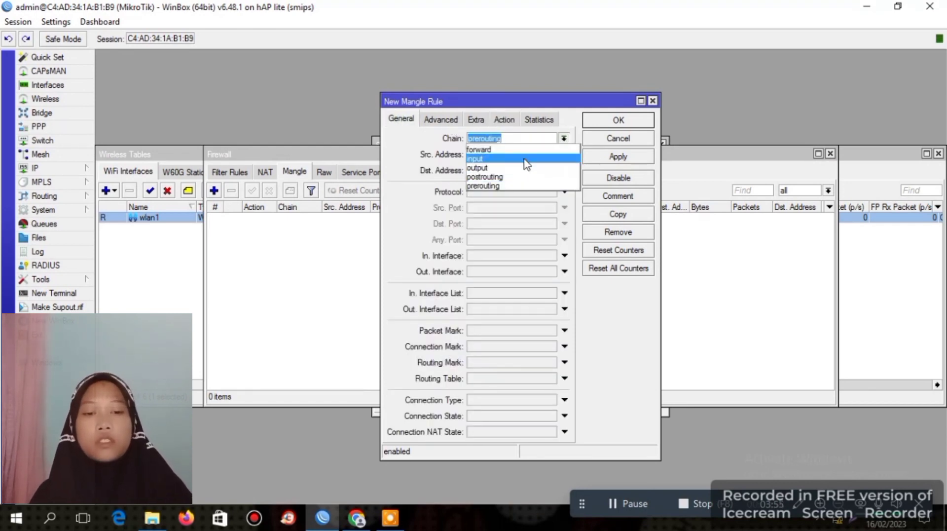
click(526, 159)
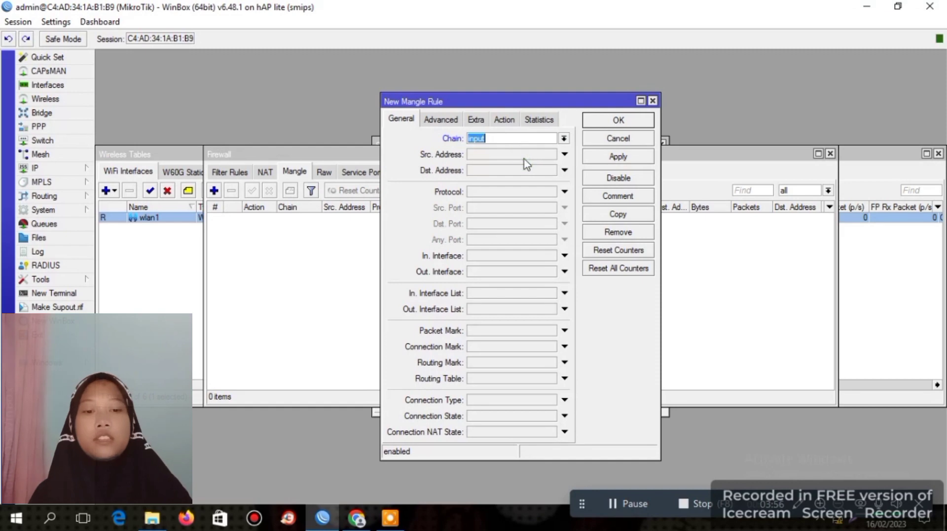
click(524, 271)
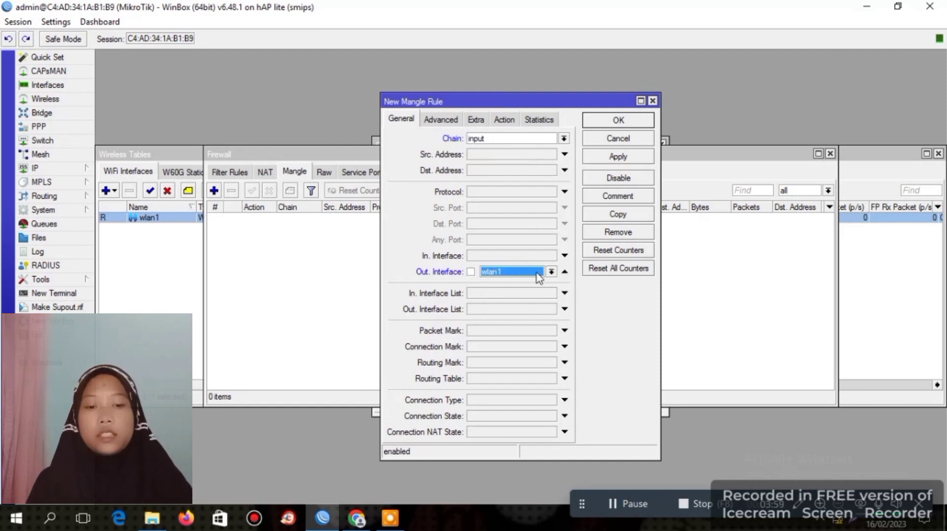
click(565, 271)
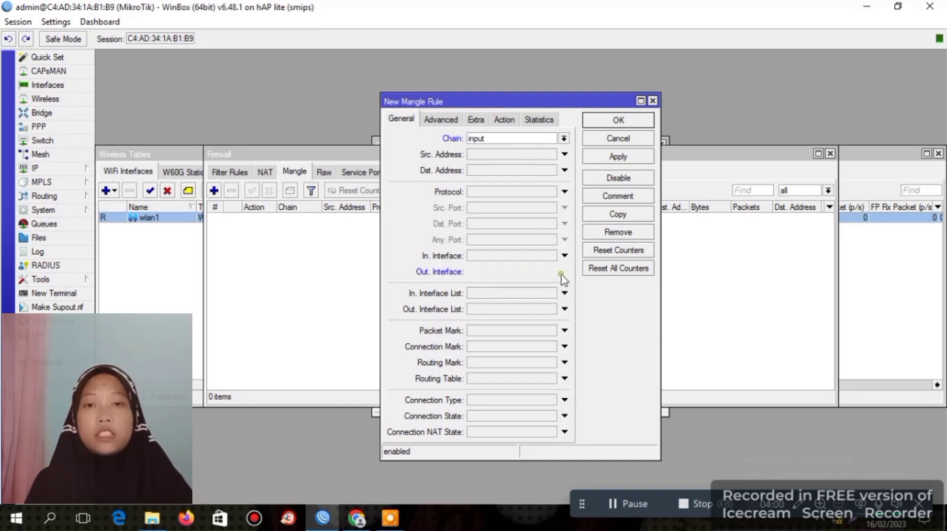
click(526, 256)
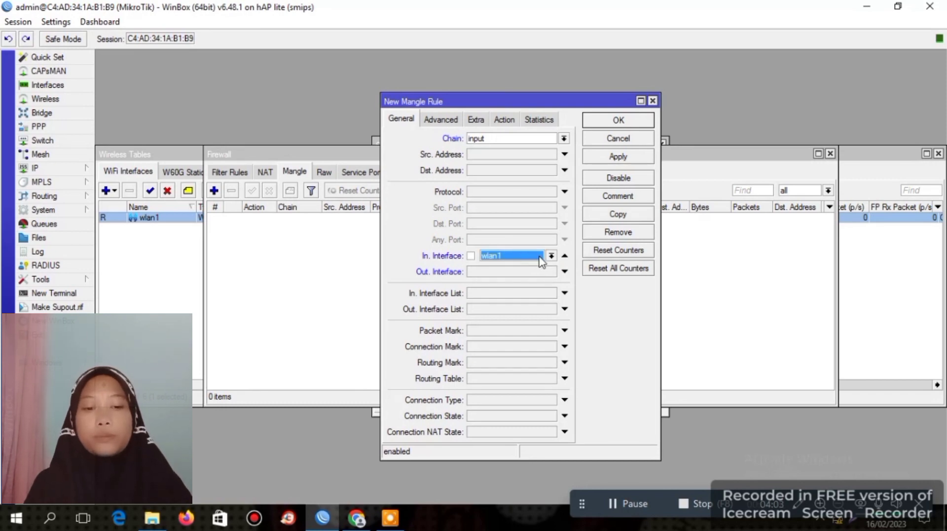
click(550, 256)
click(524, 301)
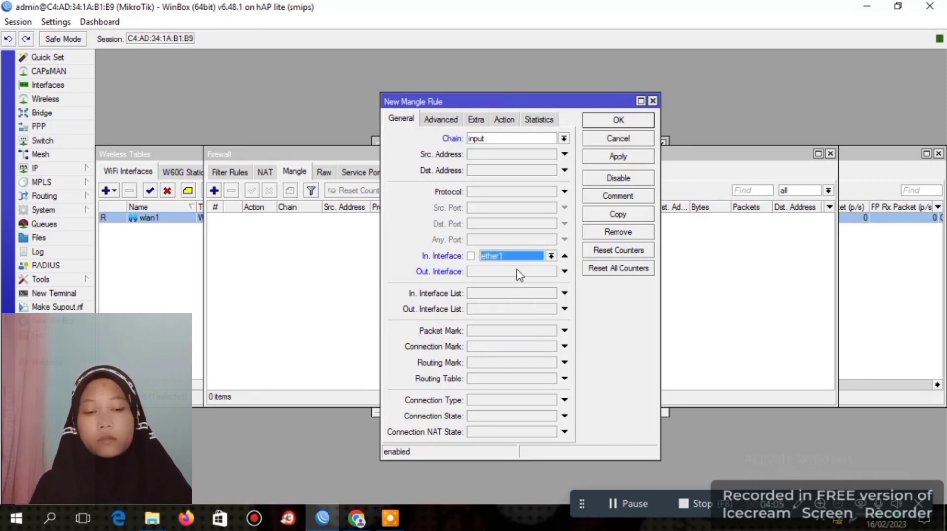
click(505, 120)
click(510, 140)
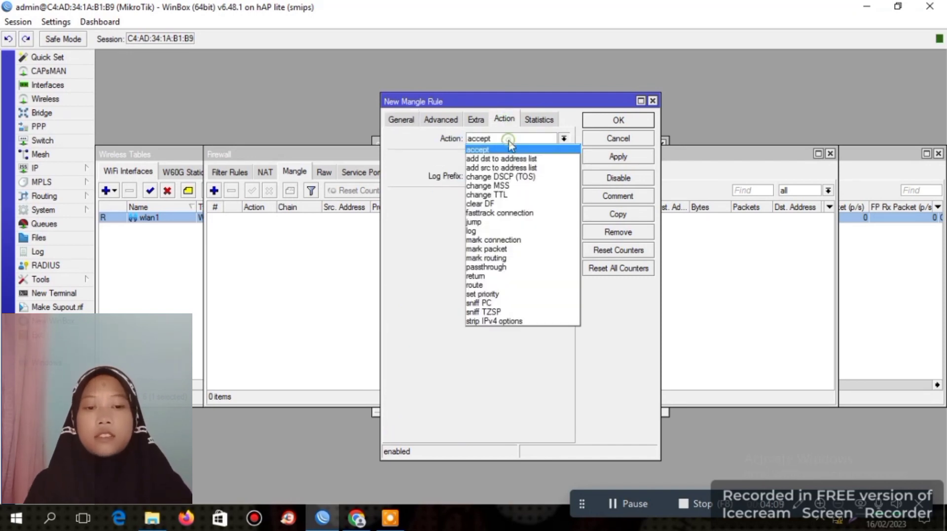
click(500, 240)
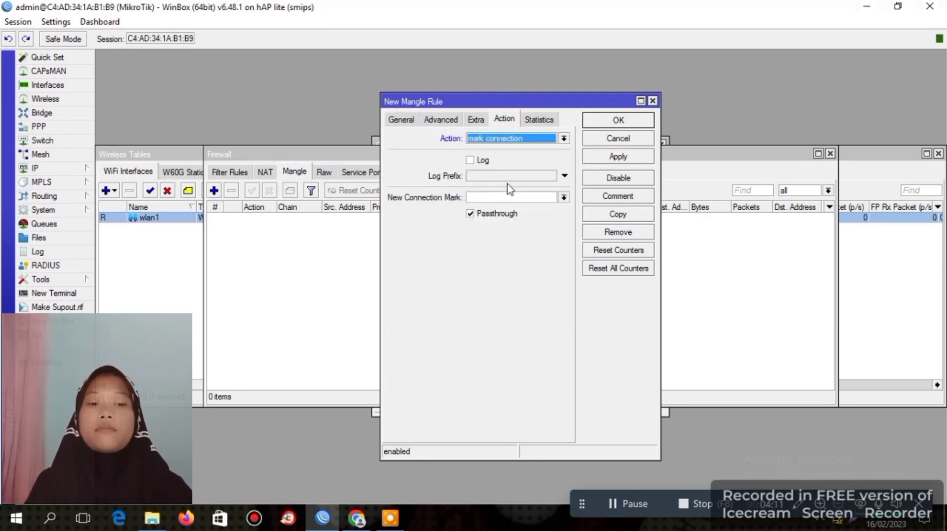
click(512, 197)
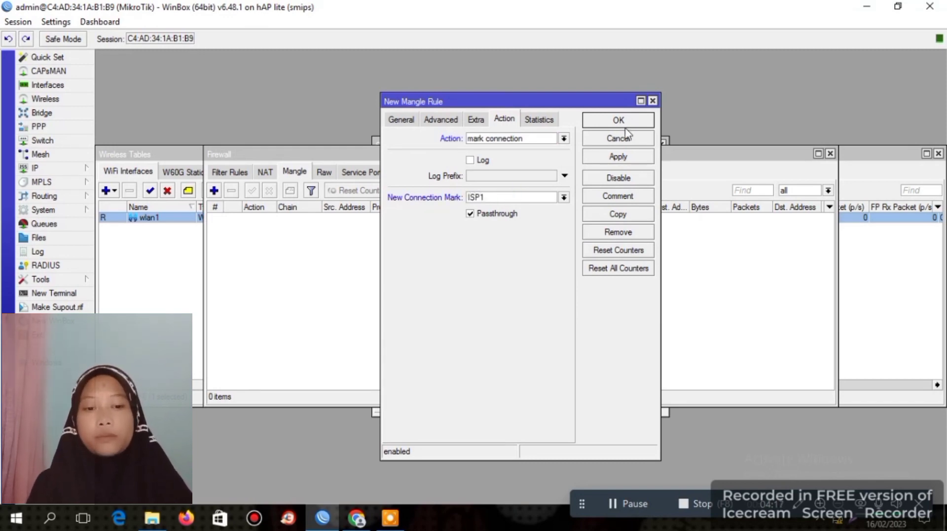
click(633, 156)
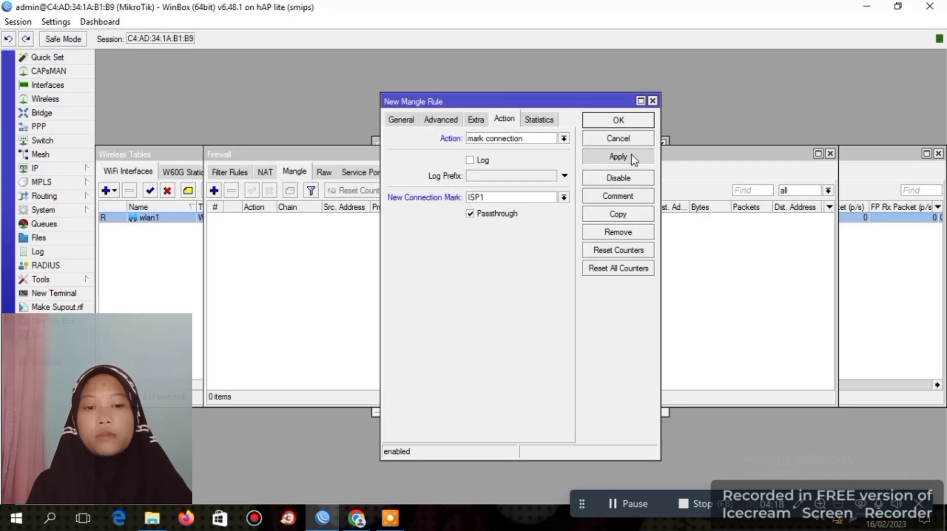
Copy that rule, change it to in-interface wlan1 with connection mark ISP2, and close both dialogs.
click(620, 218)
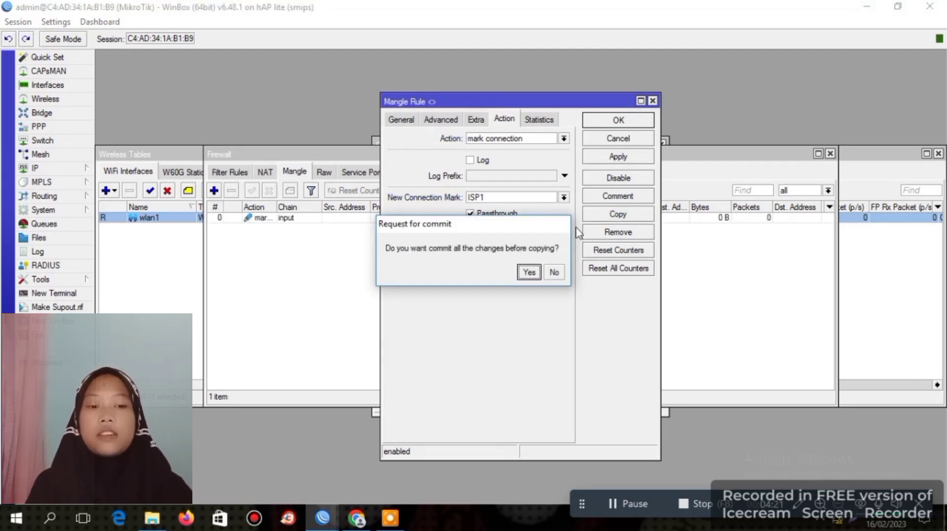
click(529, 273)
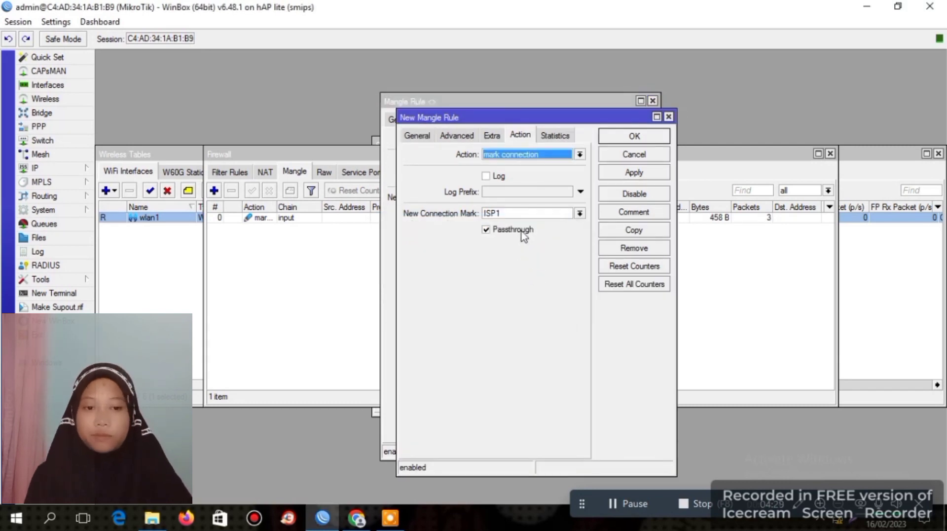
click(526, 213)
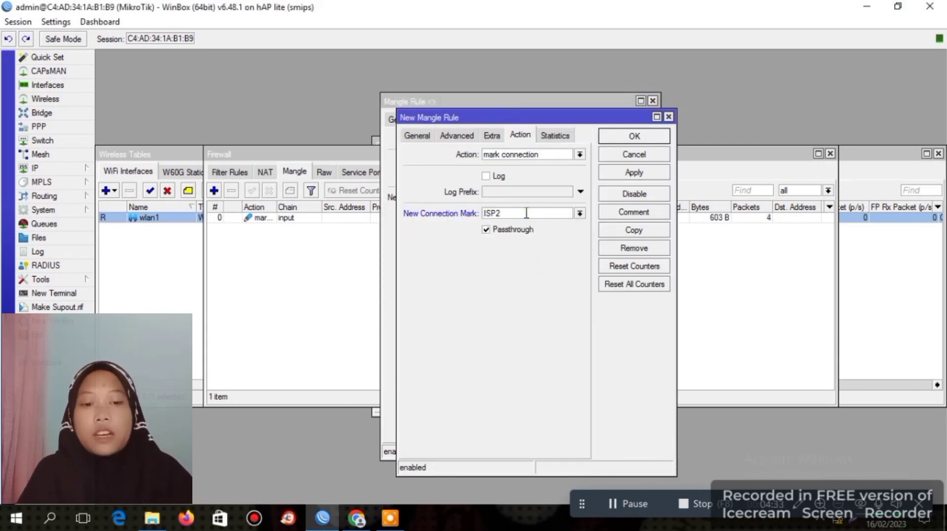
click(417, 136)
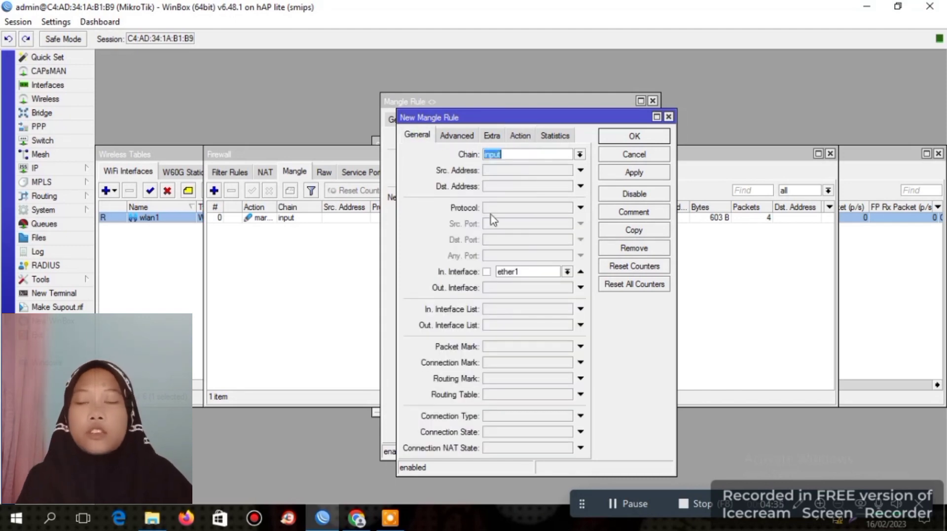
click(536, 272)
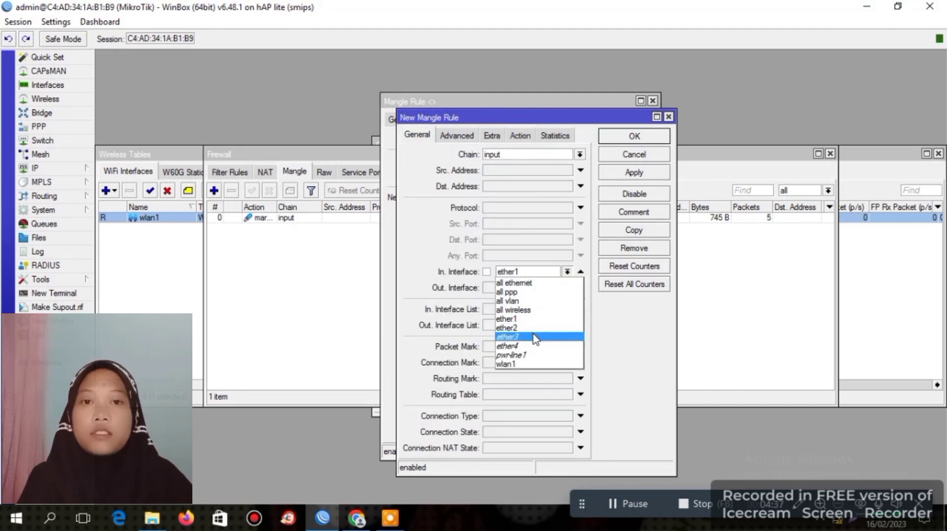
click(536, 364)
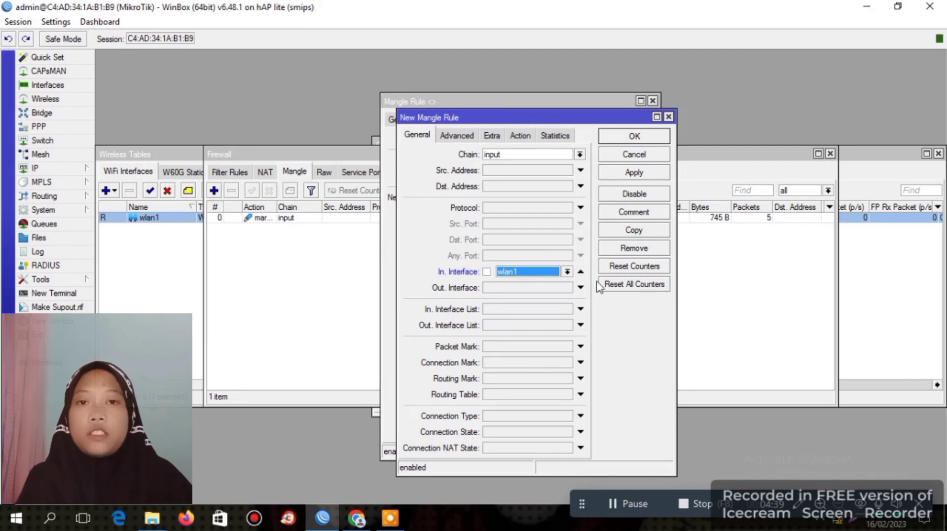
click(648, 174)
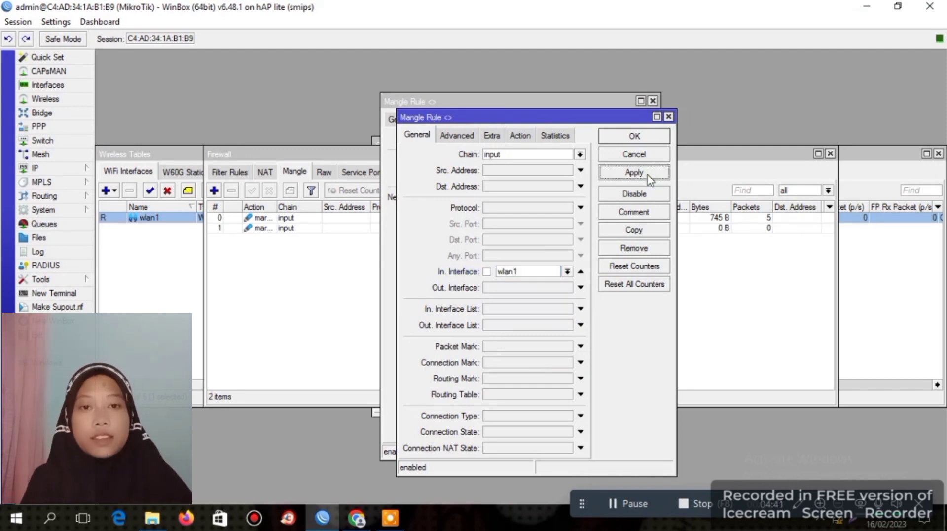
click(641, 138)
click(631, 124)
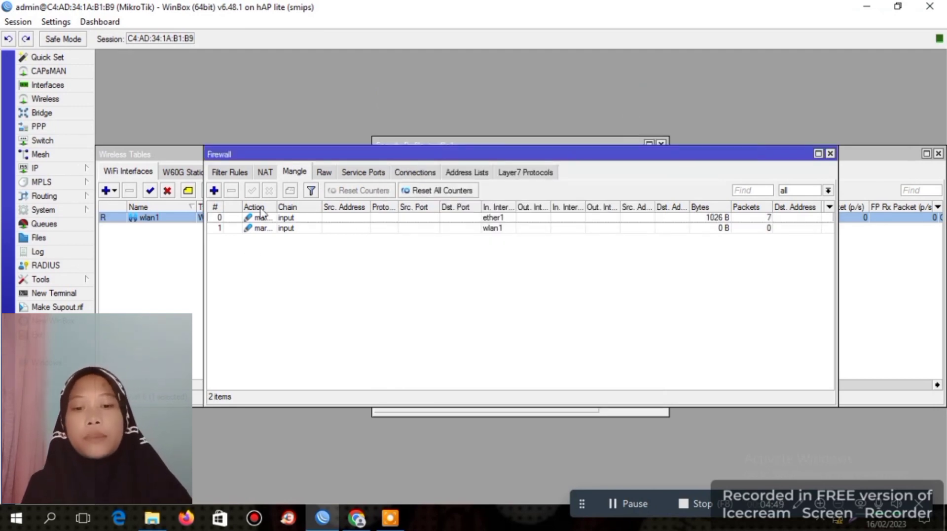
Add an output-chain mangle rule matching connections marked ISP1.
click(213, 190)
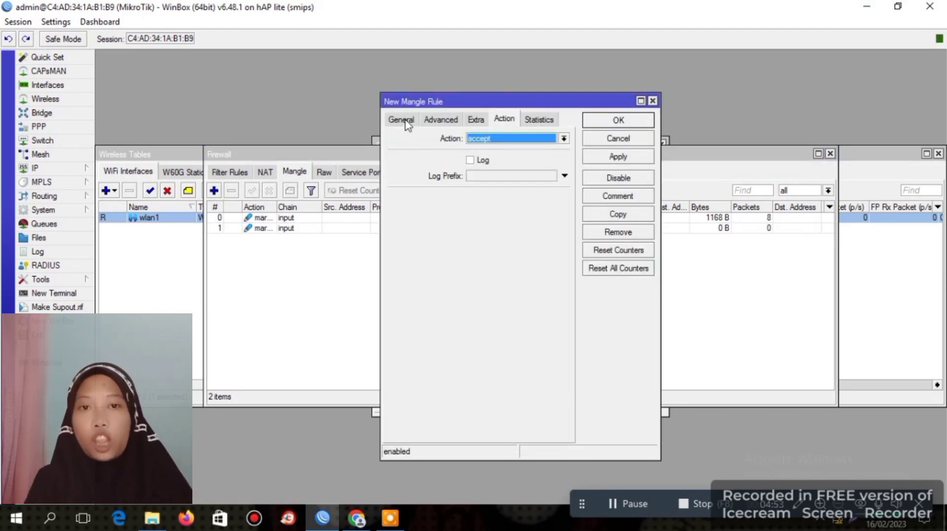
click(400, 119)
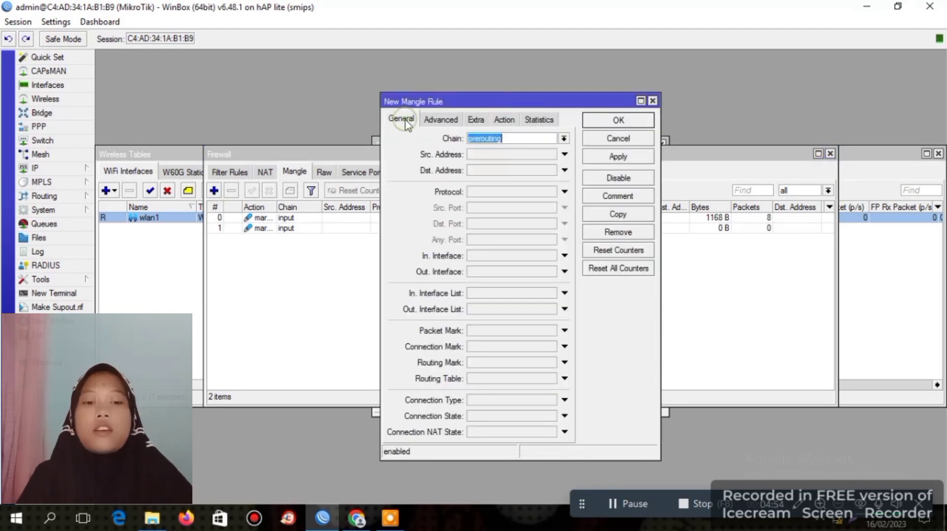
click(563, 138)
click(518, 168)
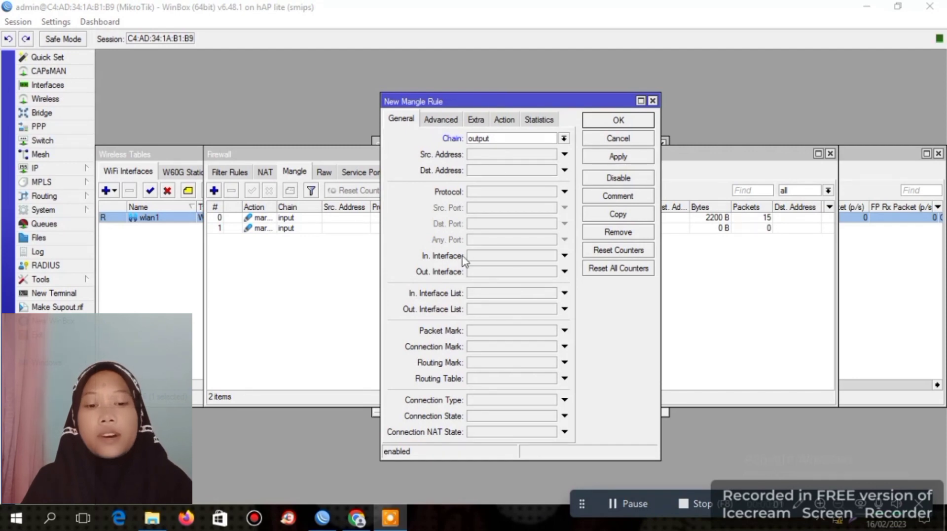
click(479, 348)
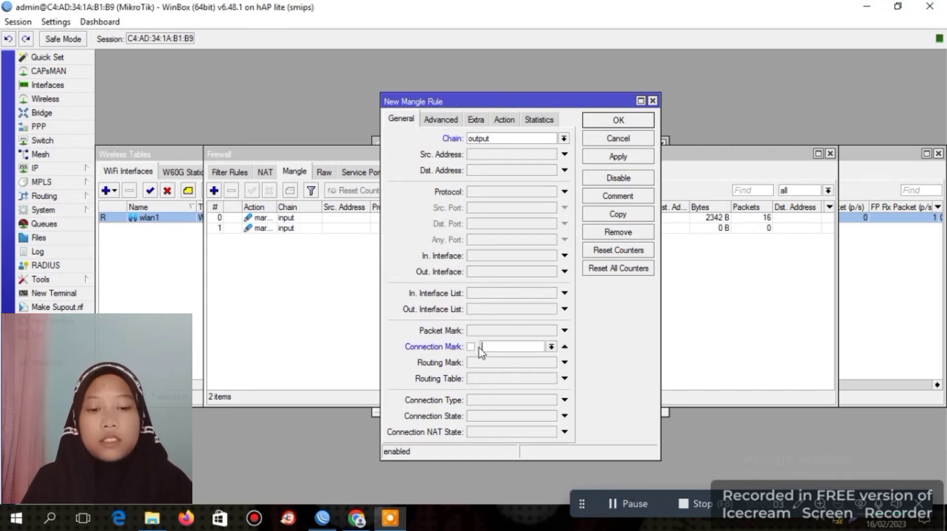
click(550, 346)
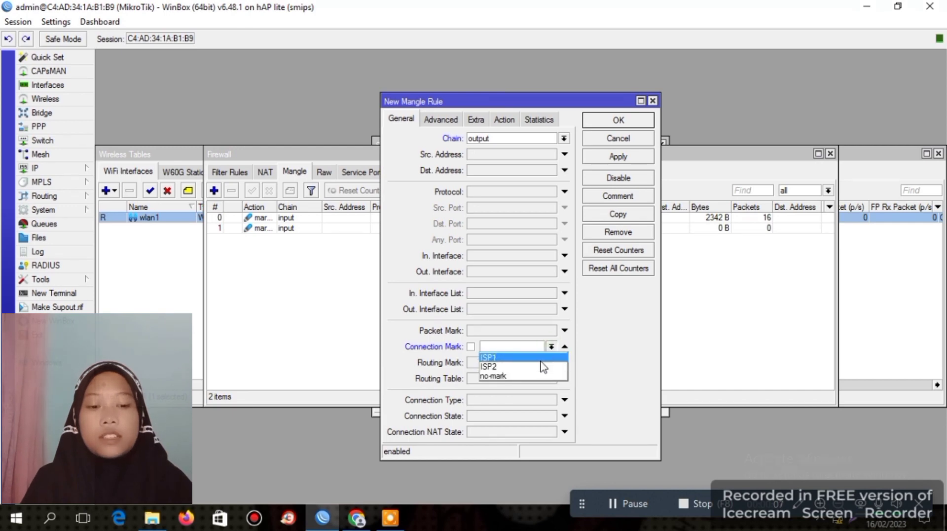
click(539, 358)
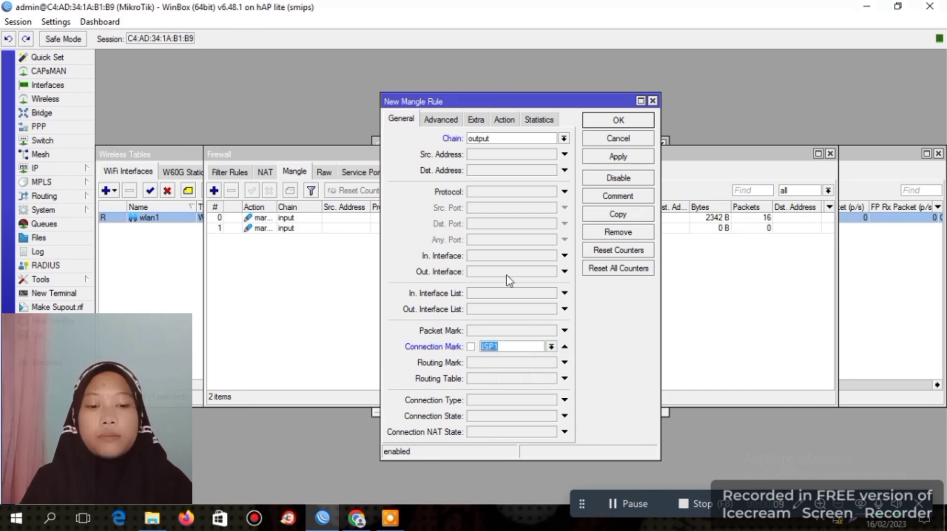
Set the rule's action to mark routing with new routing mark KISP1, apply, and duplicate it.
click(503, 121)
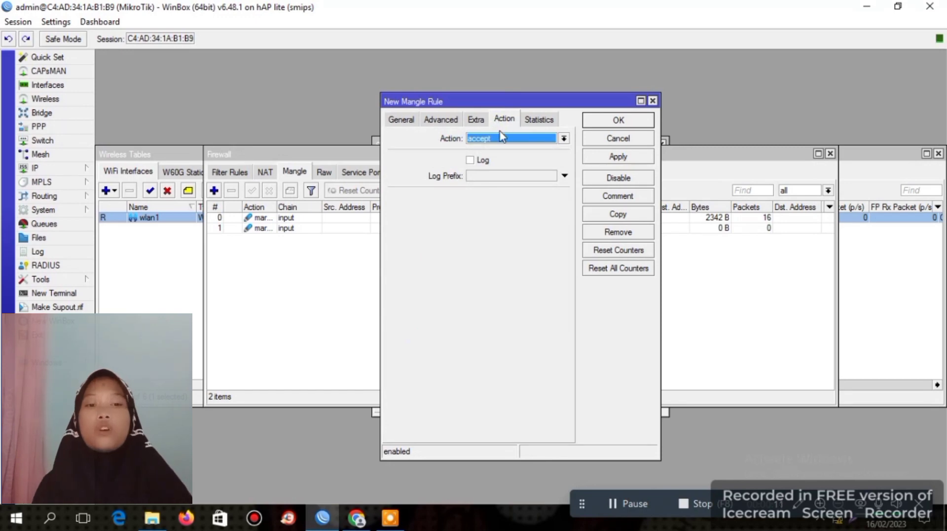
click(505, 140)
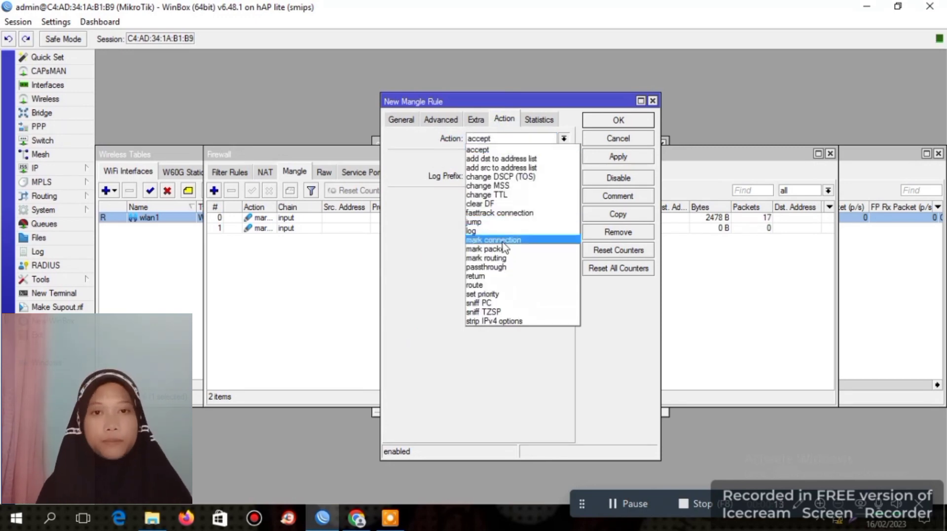
click(508, 258)
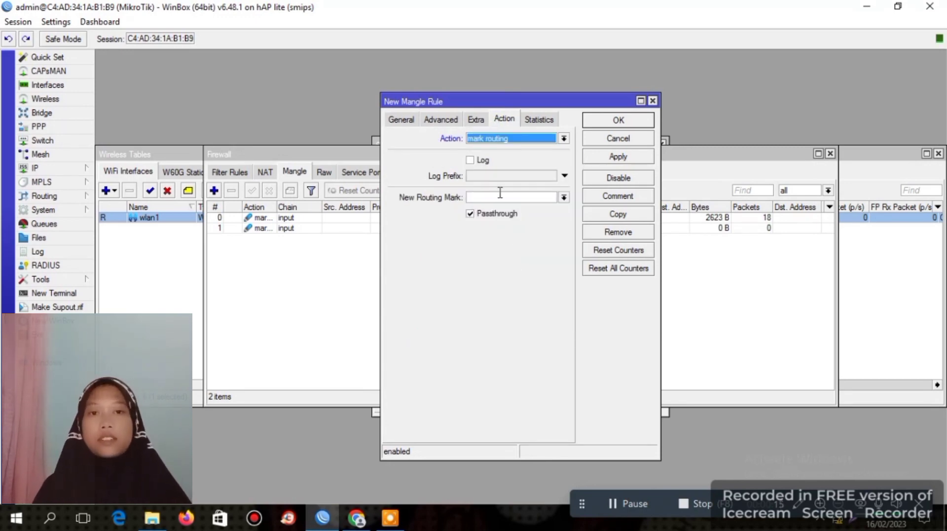
click(536, 199)
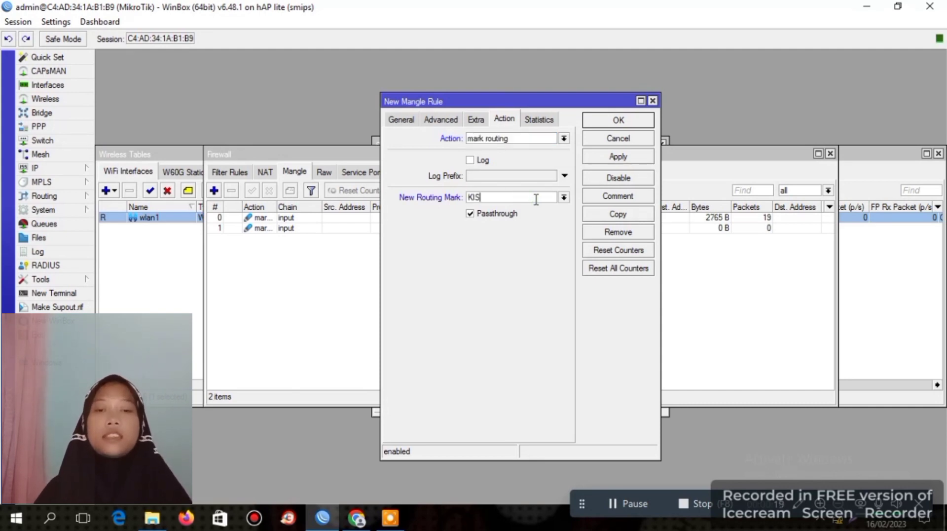
click(622, 161)
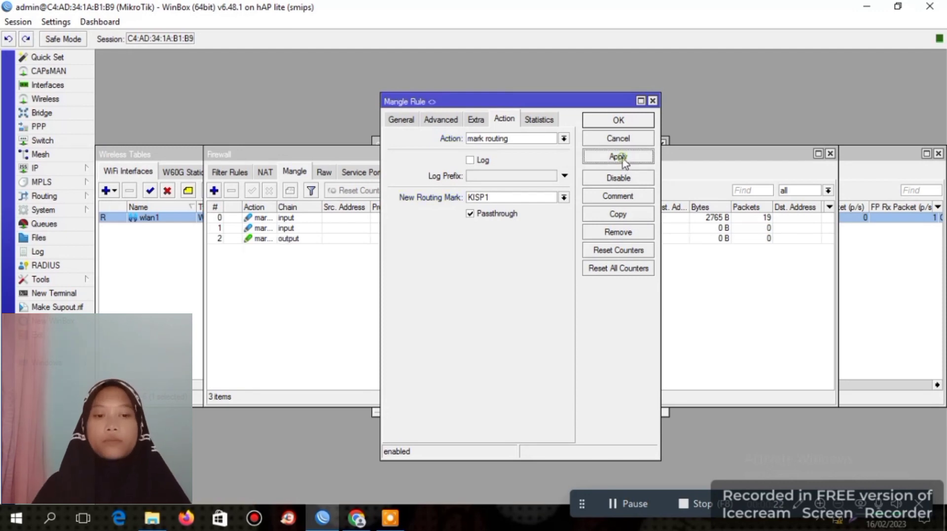
click(627, 214)
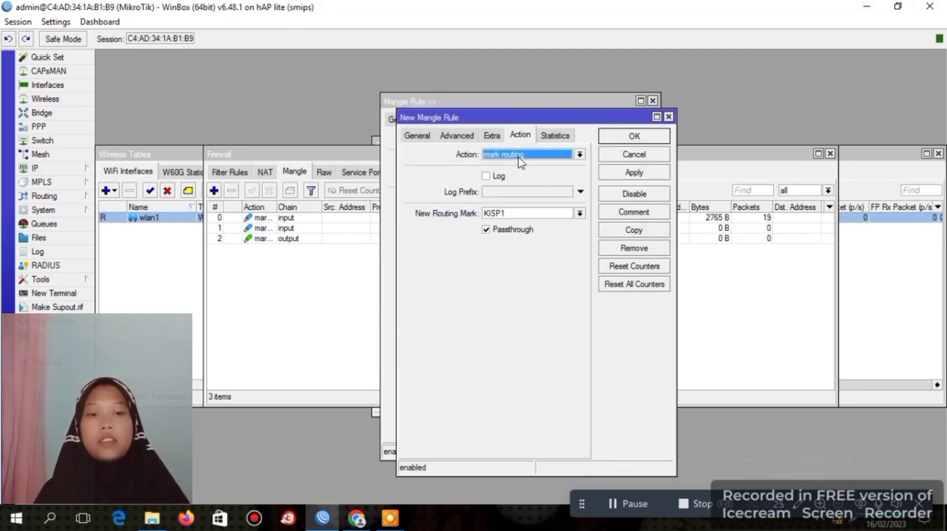
Change the copy's routing mark to KISP2, turn off passthrough, match connection mark ISP2, and save.
click(533, 215)
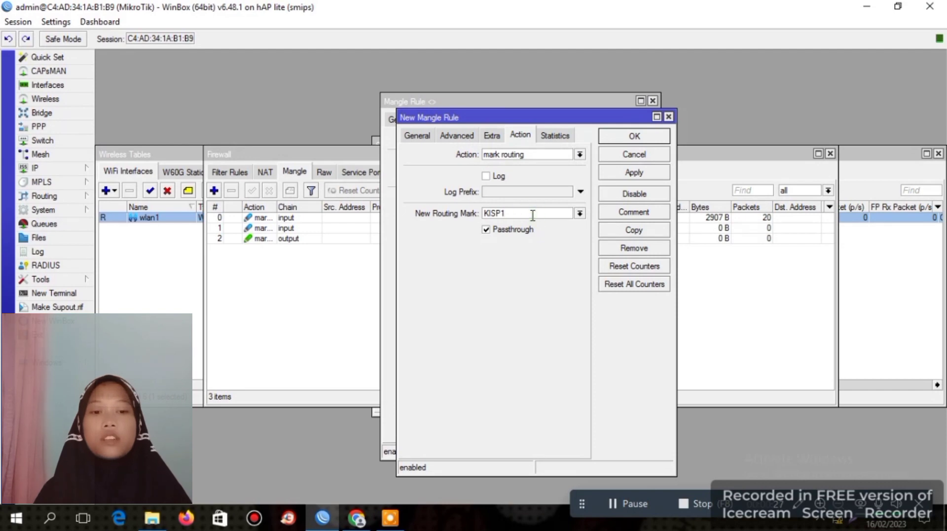
key(BackSpace)
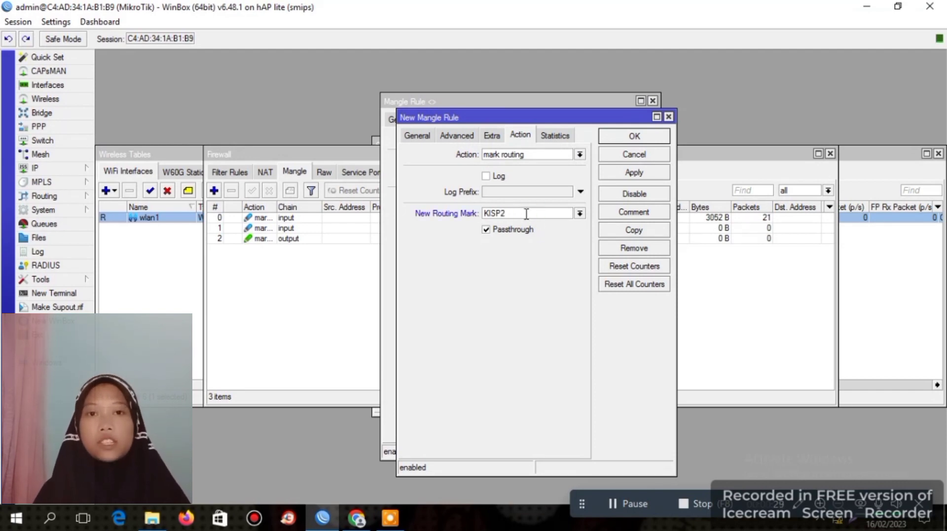
click(513, 229)
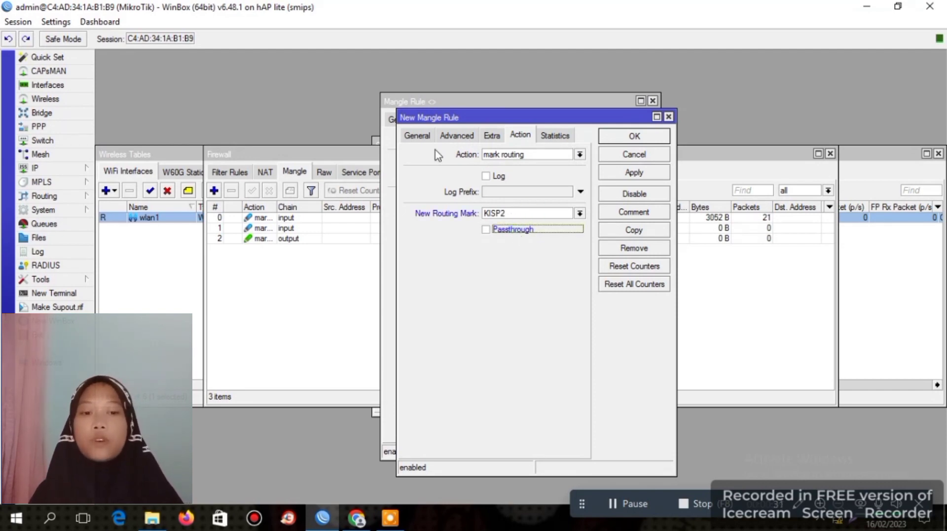
click(420, 136)
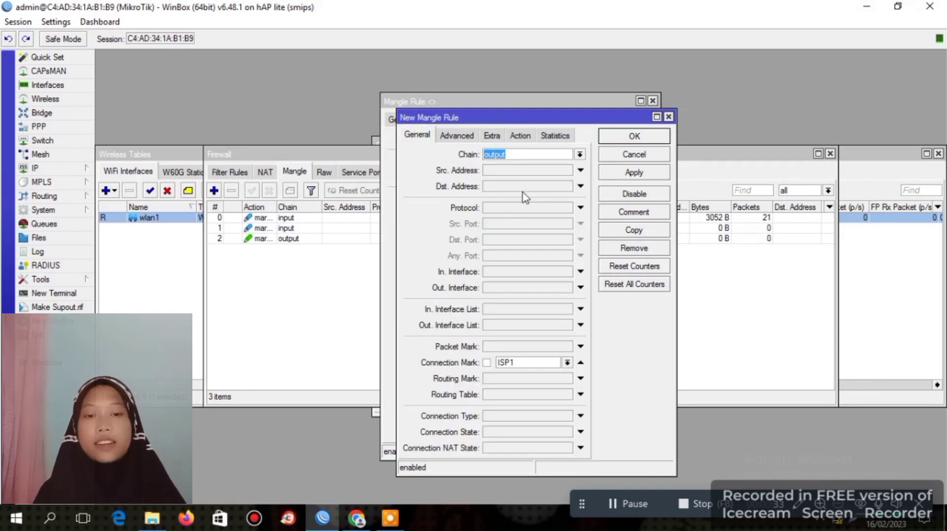
click(567, 362)
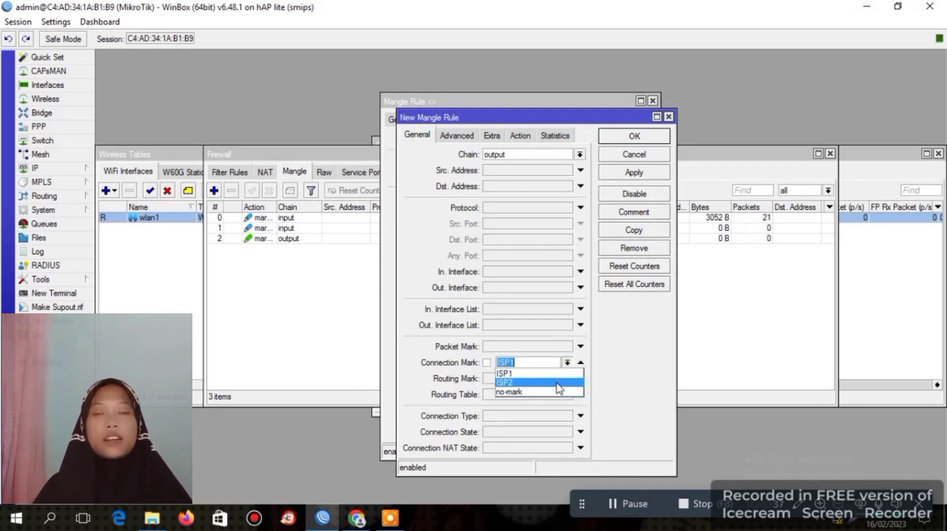
click(556, 382)
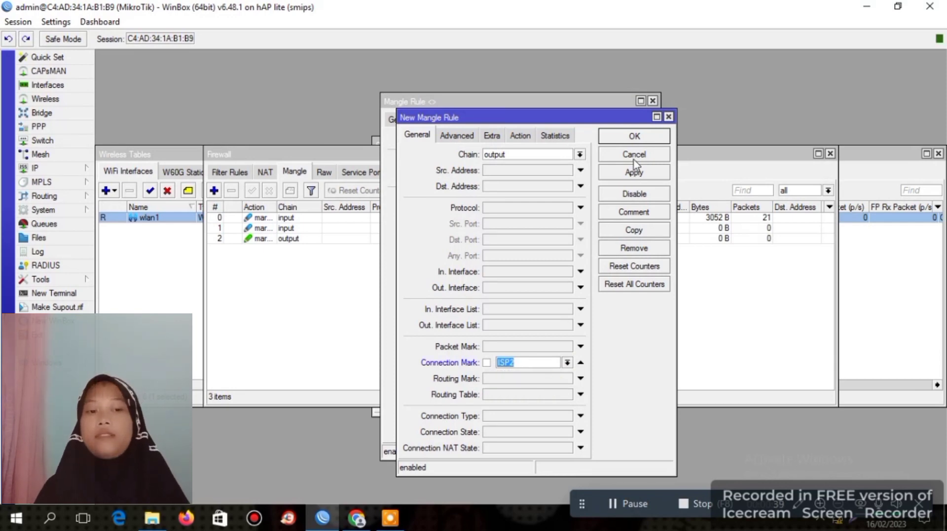
click(637, 173)
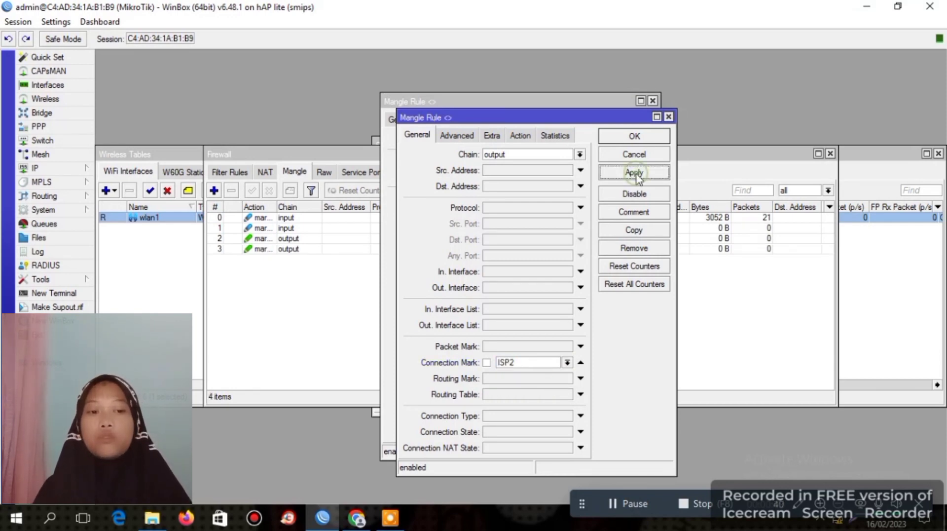
click(644, 137)
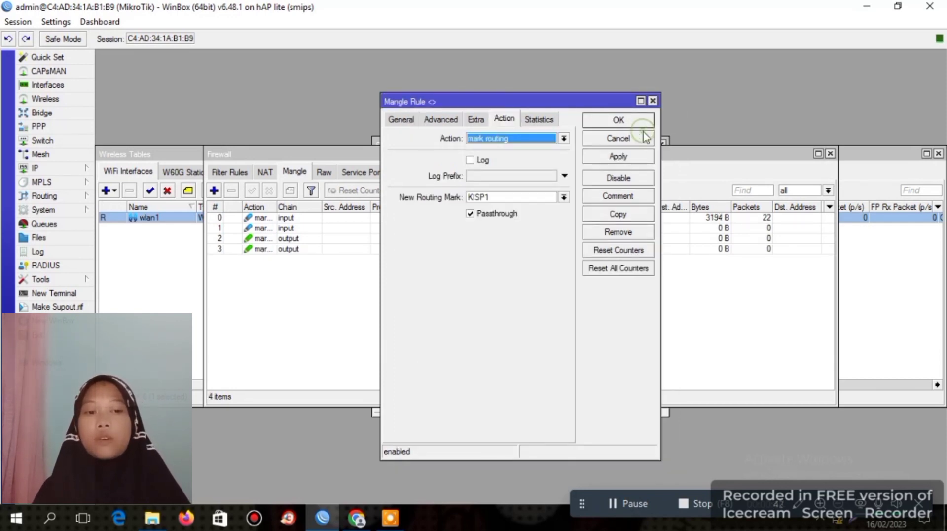
Turn off passthrough on the KISP1 rule and apply the change.
click(511, 211)
click(624, 156)
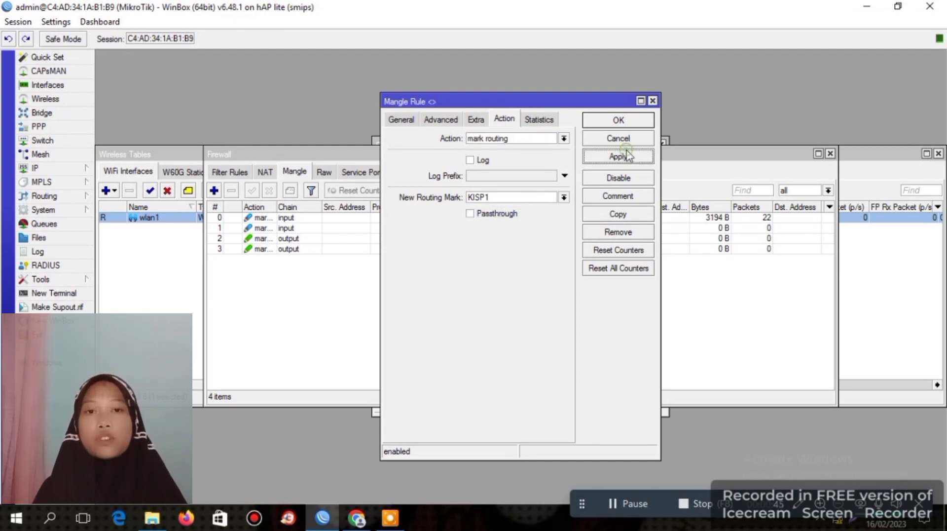
click(619, 120)
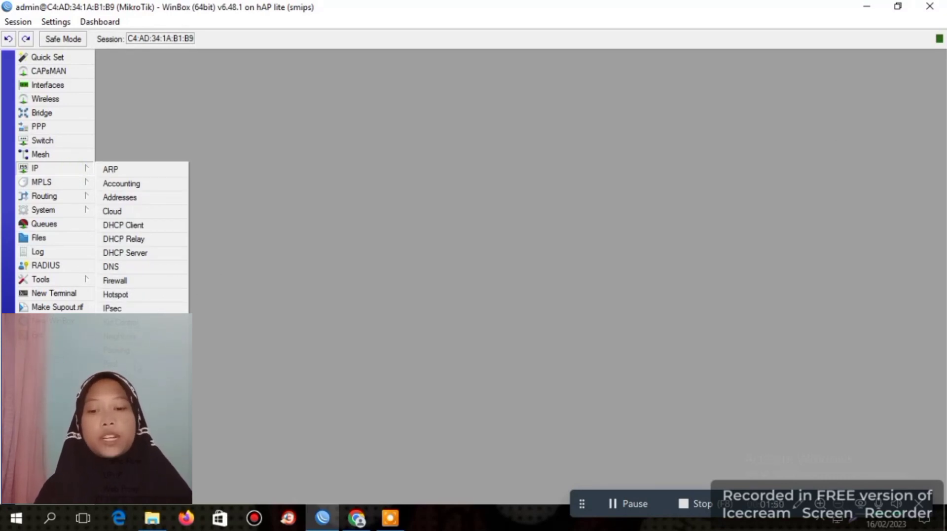
Open the Route List and Interface List, moving the Route List to the top left.
click(113, 378)
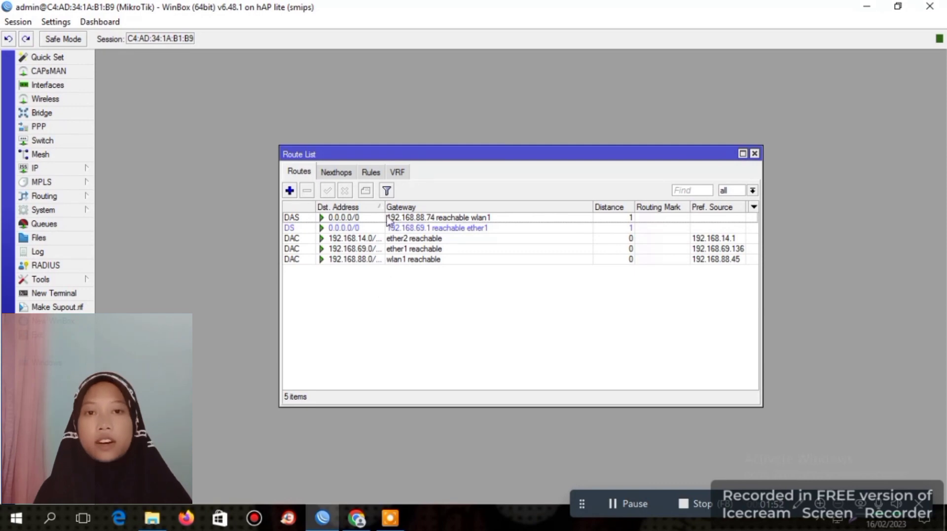
click(48, 85)
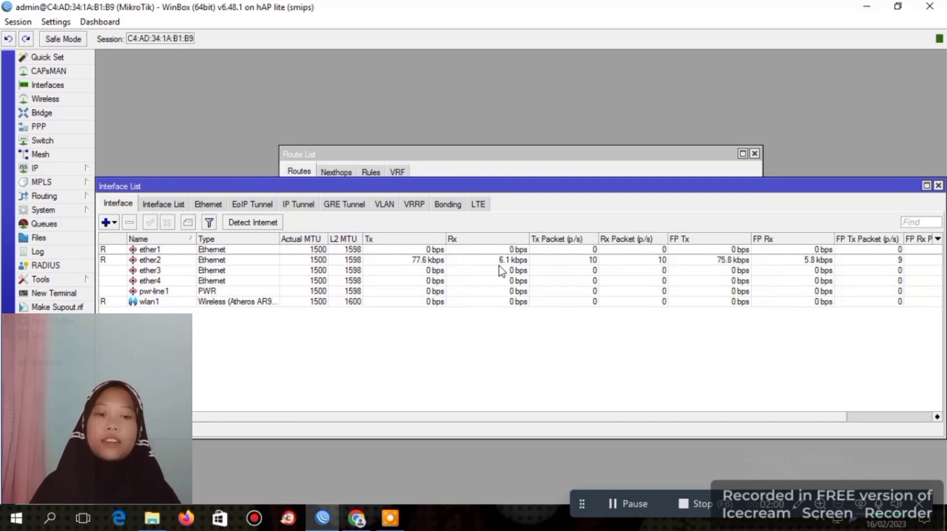
click(528, 154)
drag(528, 154, 309, 70)
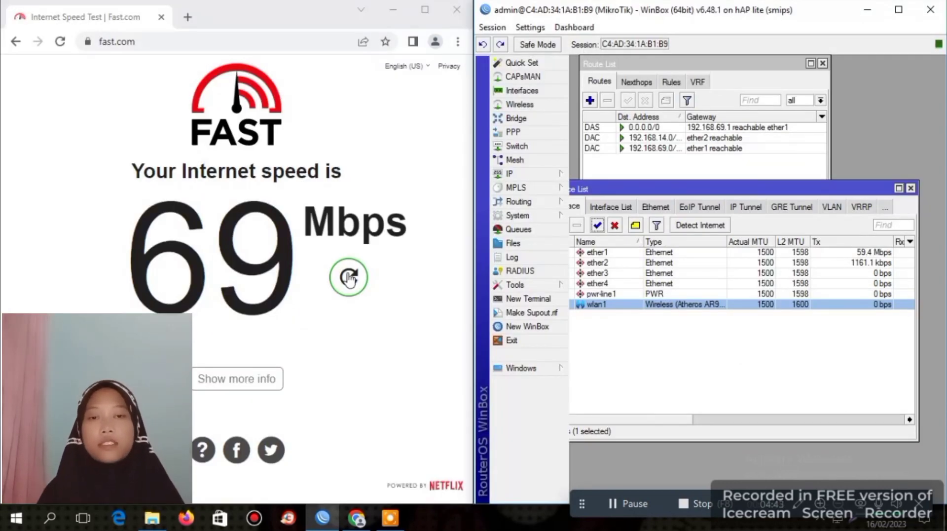
Run a fast.com speed test, disable ether1 in the Interface List, and rerun the test.
click(348, 277)
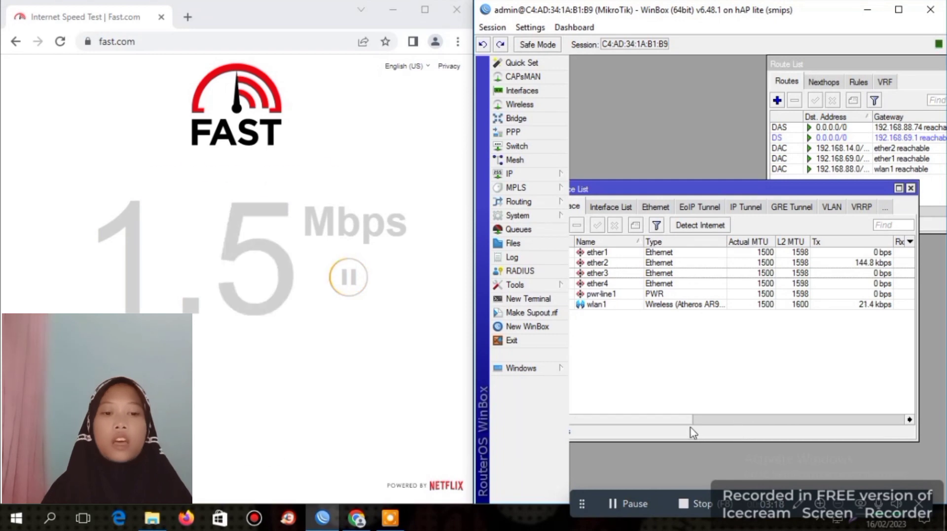
click(729, 252)
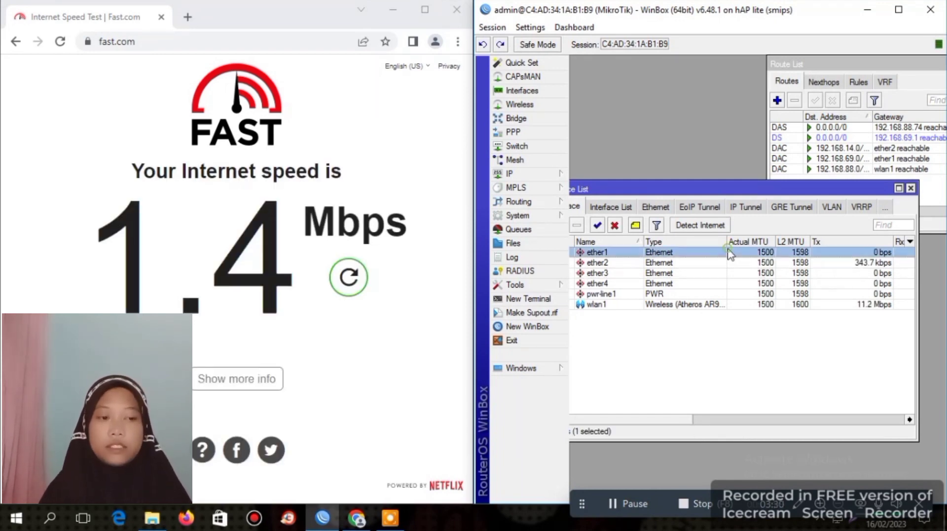
click(614, 225)
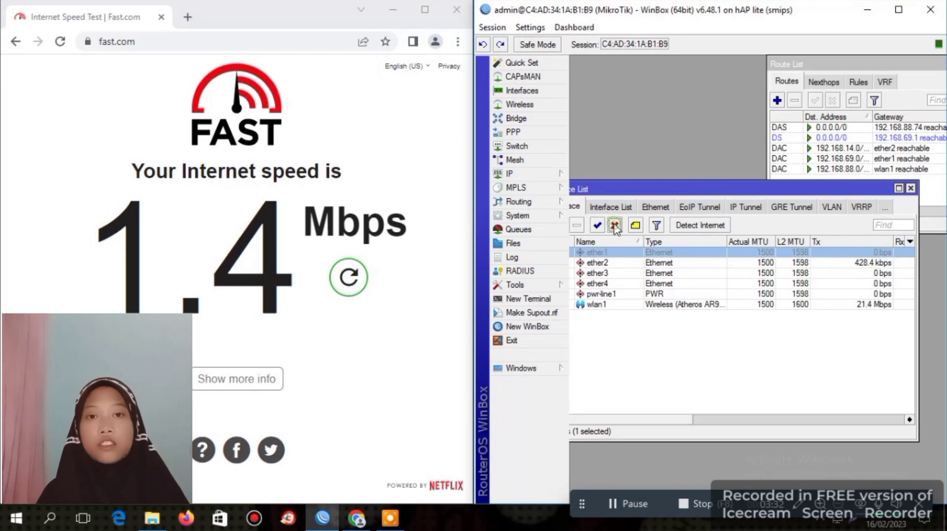
click(348, 279)
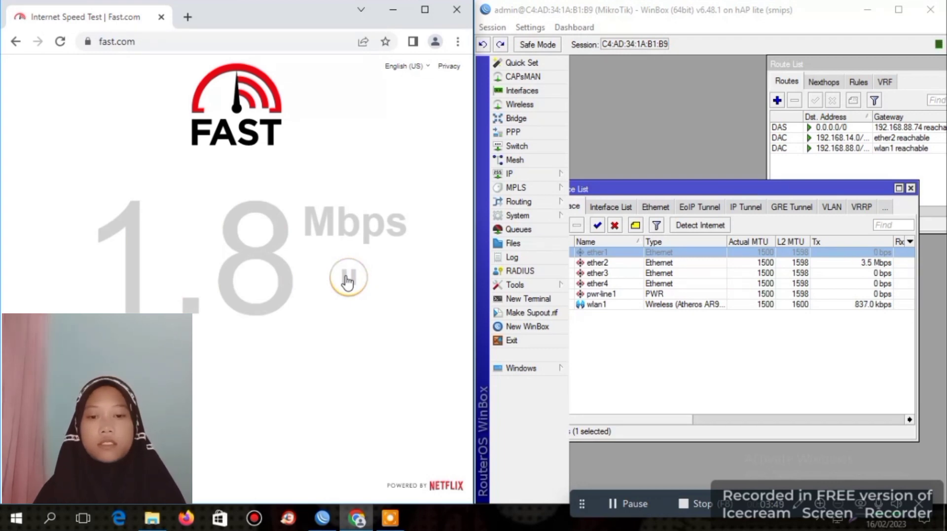
Re-enable ether1 in the Interface List after rearranging the WinBox windows.
click(821, 60)
drag(822, 60, 635, 48)
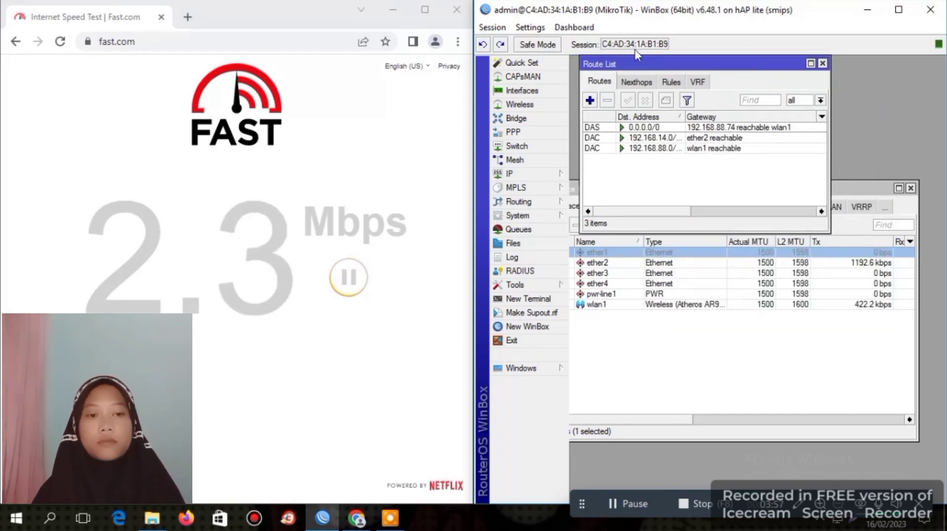
click(747, 342)
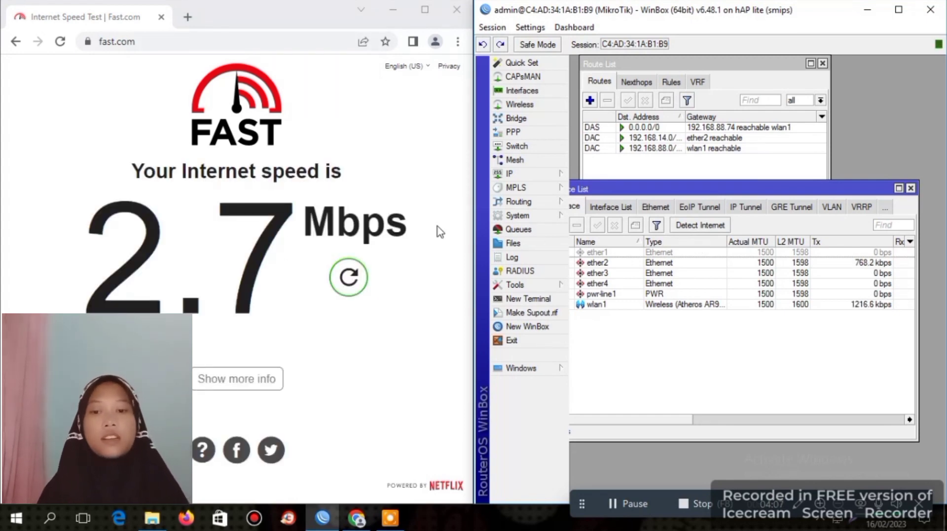
click(684, 256)
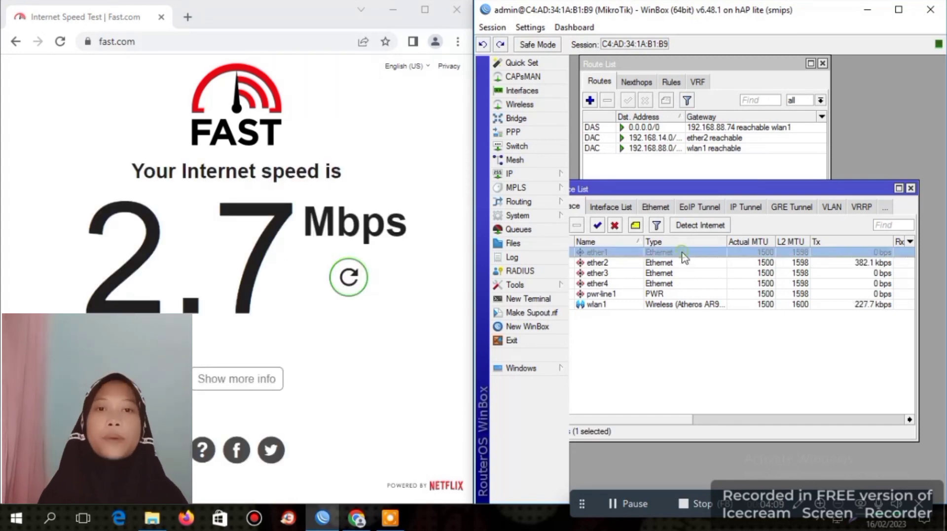
click(597, 225)
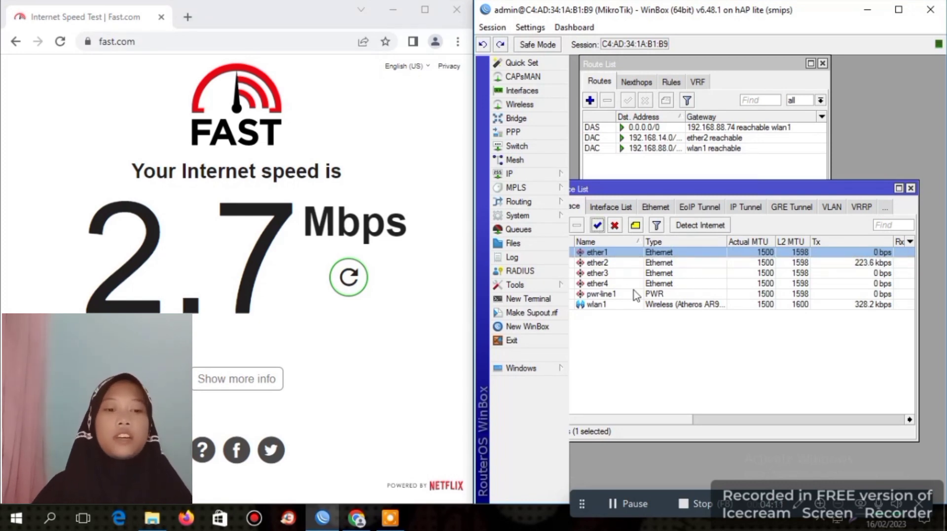
Disable wlan1 and rerun the fast.com speed test, which reports 69 Mbps.
click(660, 304)
click(614, 225)
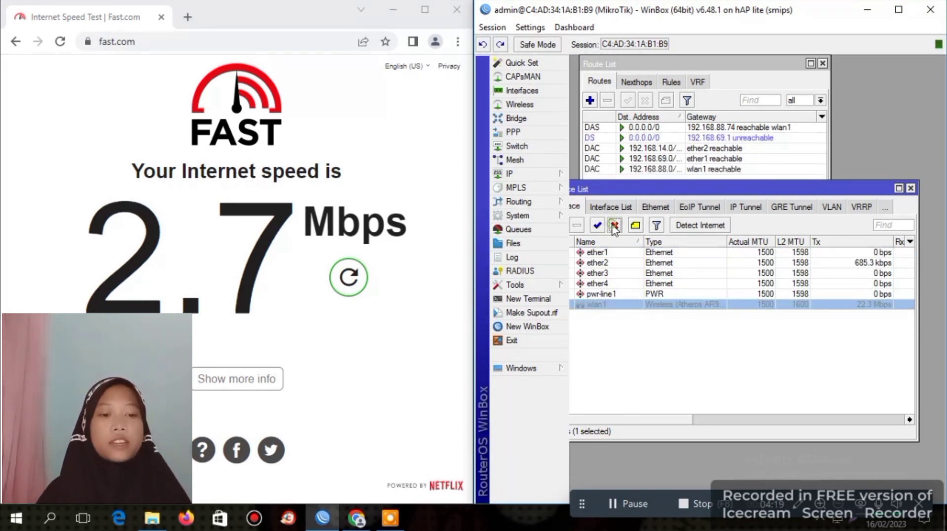
click(349, 286)
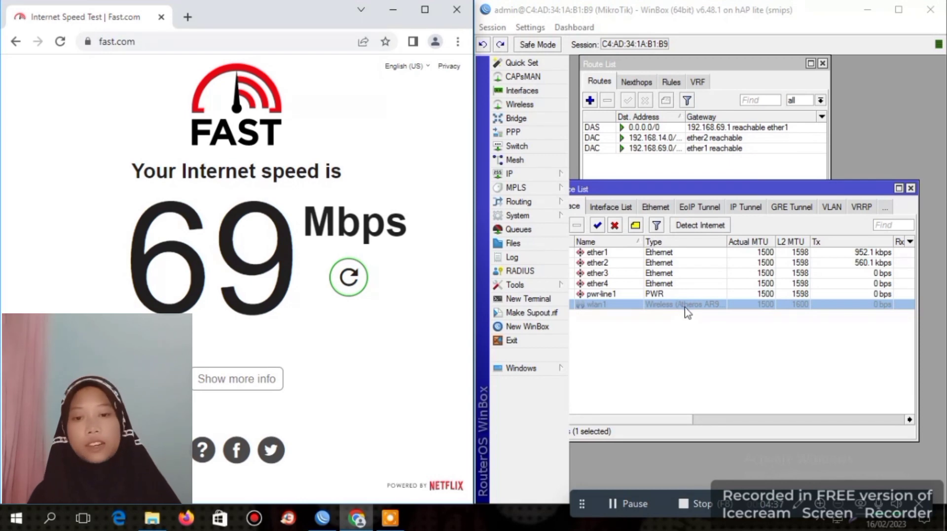
click(598, 226)
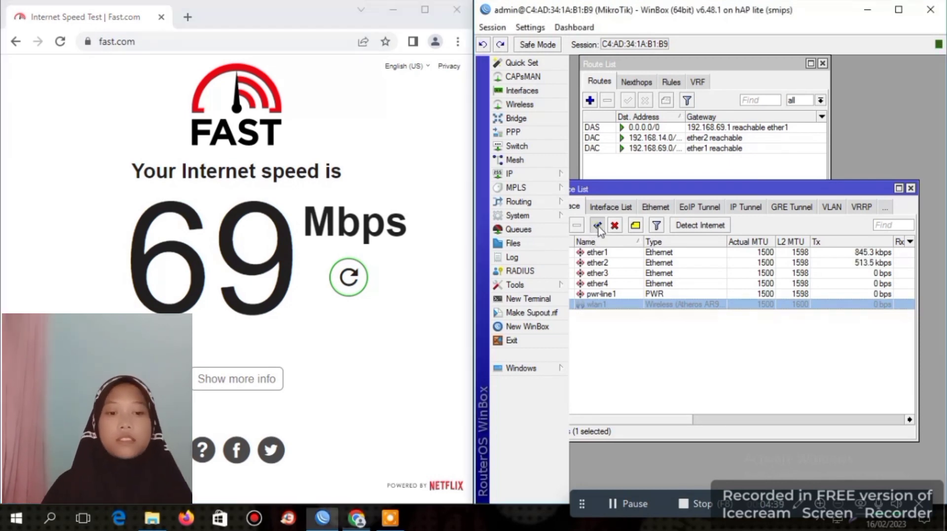